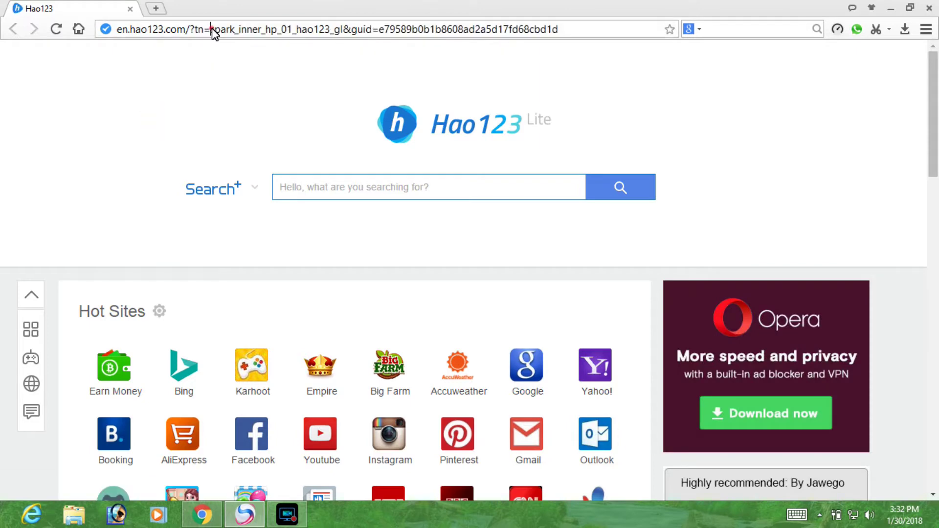
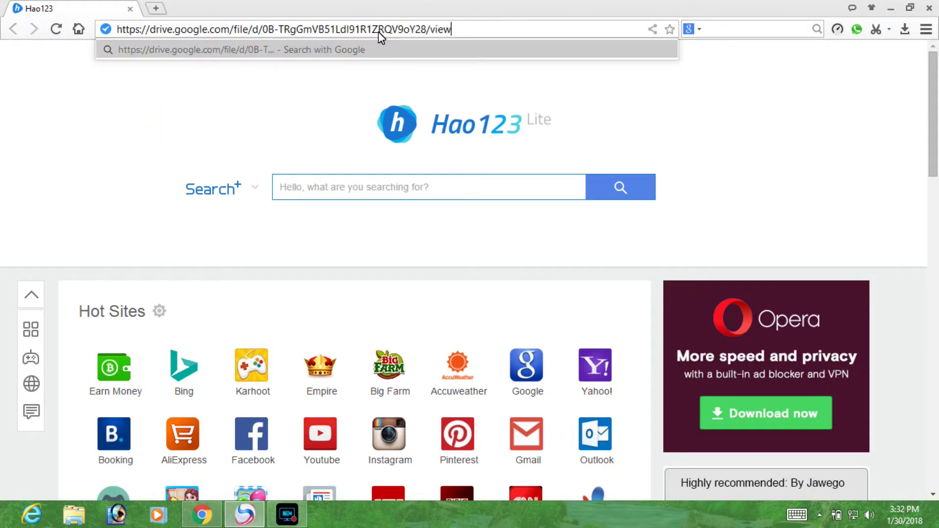
Paste the Spark setup's Google Drive link into Spark's address bar and load it.
{"action": "left_click_drag", "start_coordinate": [480, 29], "coordinate": [225, 28]}
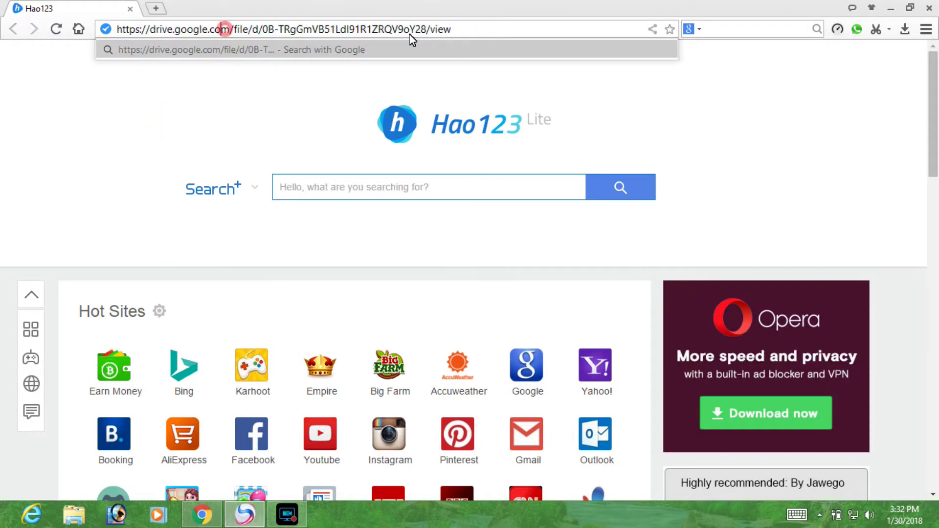
{"action": "key", "text": "Return"}
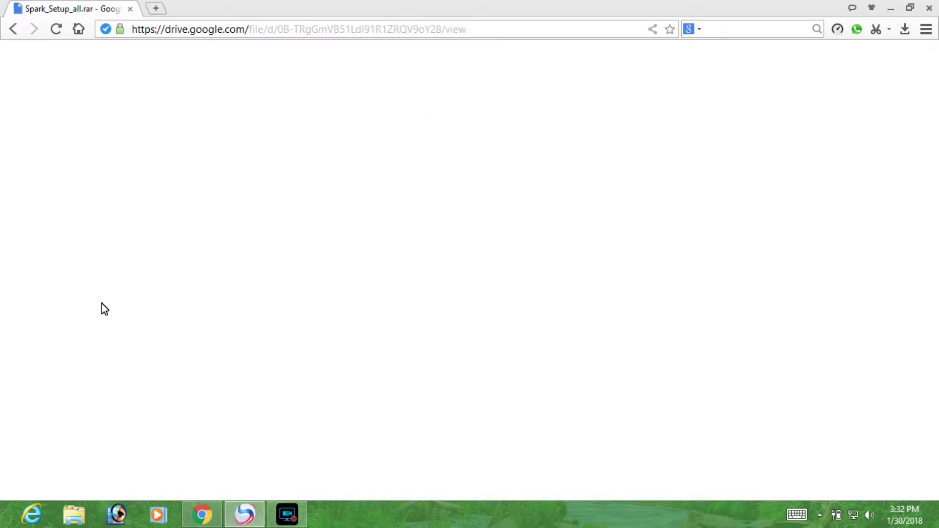
Close Spark, reopen it from the taskbar, then close it again to reveal the desktop.
{"action": "left_click", "coordinate": [231, 3]}
{"action": "left_click", "coordinate": [930, 9]}
{"action": "left_click", "coordinate": [256, 525]}
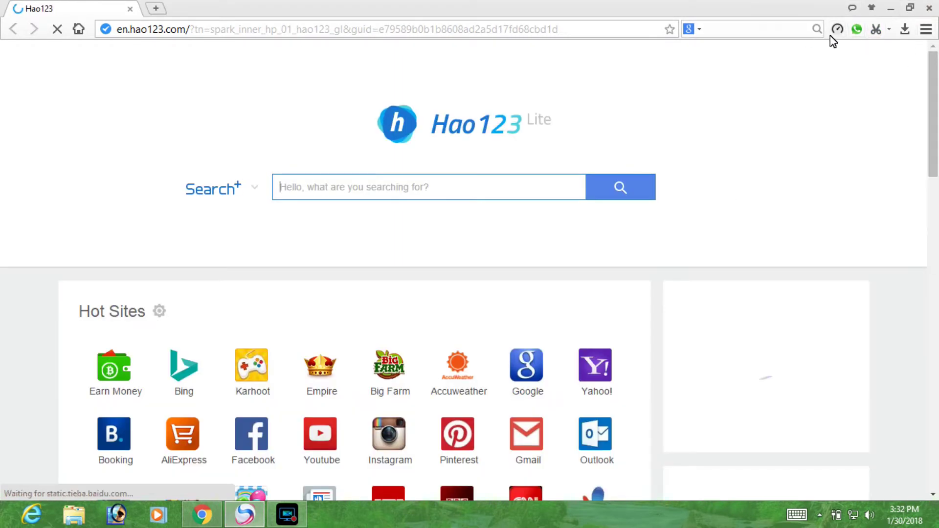
{"action": "left_click", "coordinate": [927, 29]}
{"action": "left_click", "coordinate": [578, 84]}
{"action": "key", "text": "super+d"}
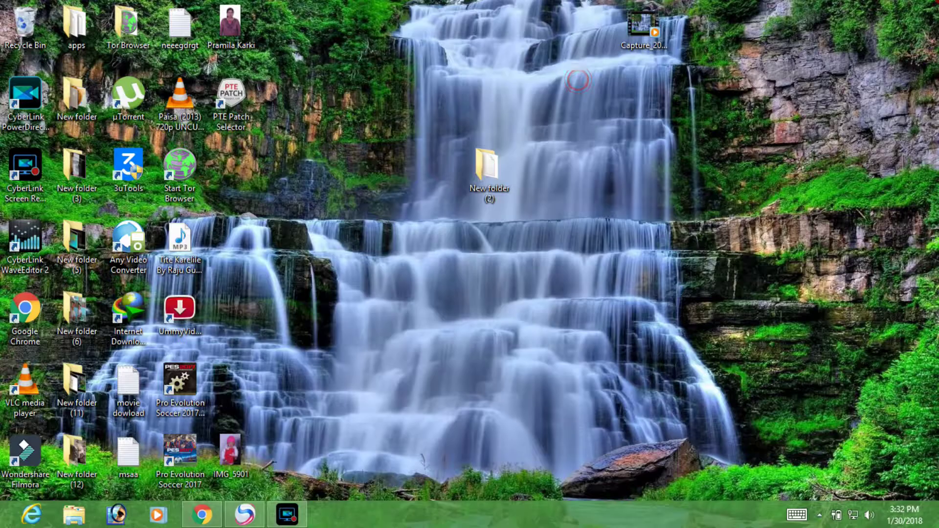
Back in Chrome, start the Spark_Setup_all.rar download from its Drive preview page.
{"action": "left_click", "coordinate": [325, 397]}
{"action": "left_click", "coordinate": [196, 515]}
{"action": "left_click", "coordinate": [258, 262]}
{"action": "left_click", "coordinate": [386, 32]}
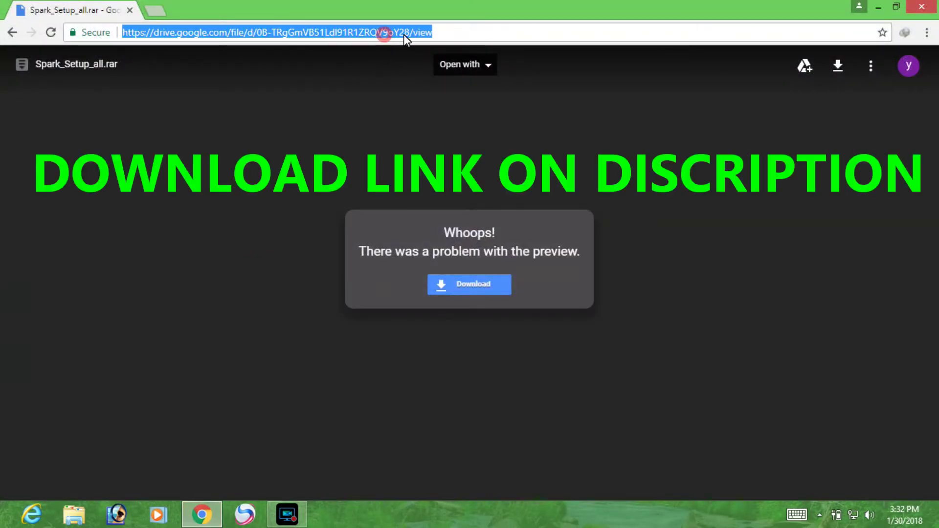
{"action": "left_click", "coordinate": [300, 33]}
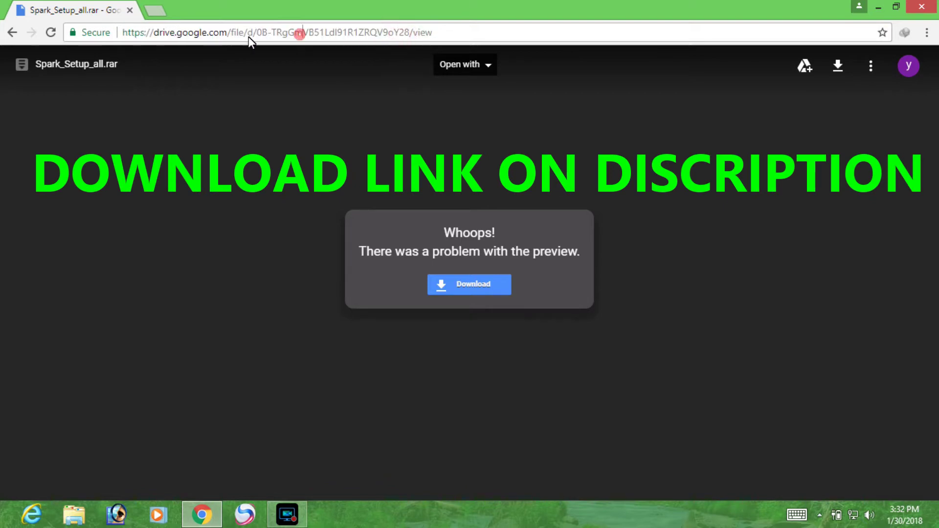
{"action": "double_click", "coordinate": [346, 32]}
{"action": "left_click", "coordinate": [479, 286]}
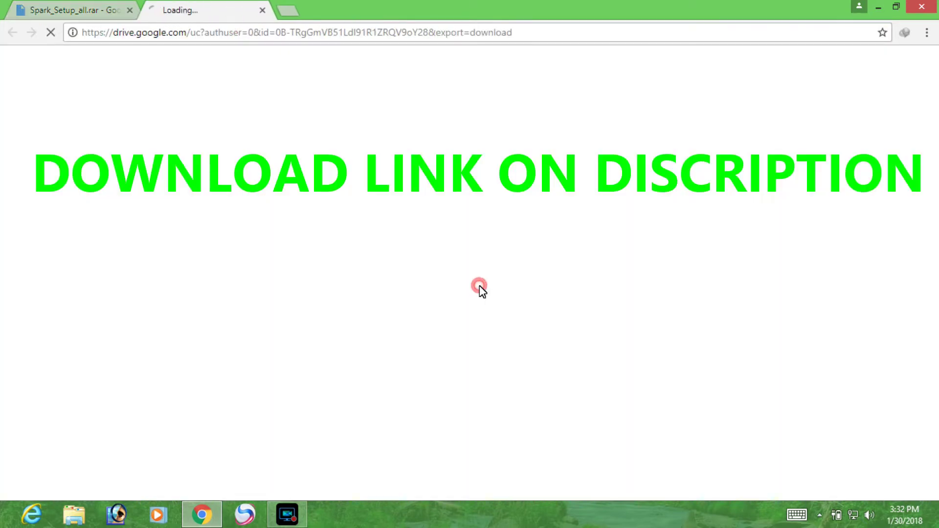
Switch between the loading download tabs, request the file again, and check the network connection.
{"action": "left_click", "coordinate": [80, 8]}
{"action": "left_click", "coordinate": [177, 11]}
{"action": "left_click", "coordinate": [83, 9]}
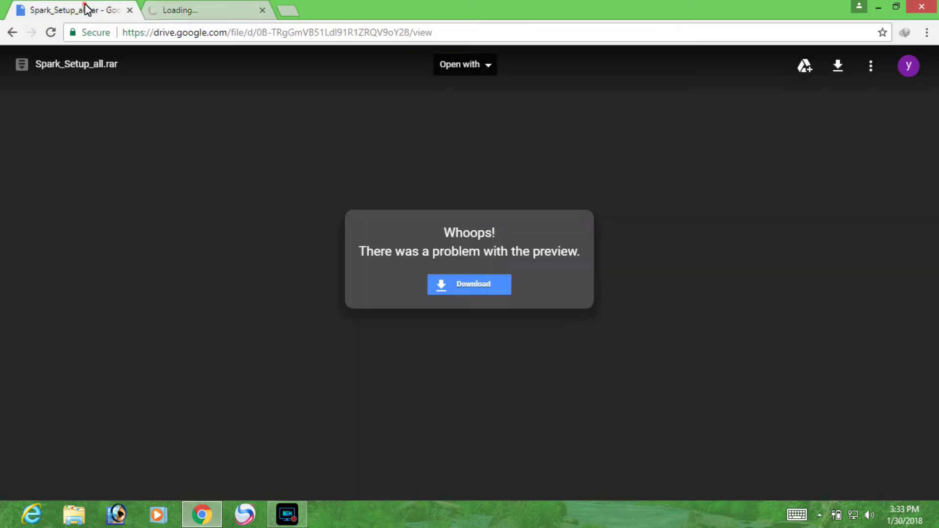
{"action": "left_click", "coordinate": [219, 8]}
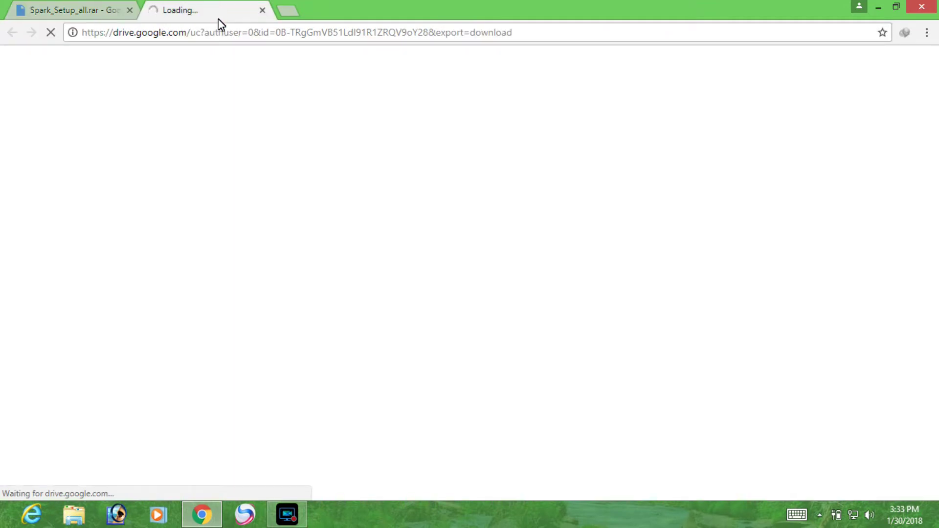
{"action": "left_click", "coordinate": [91, 2]}
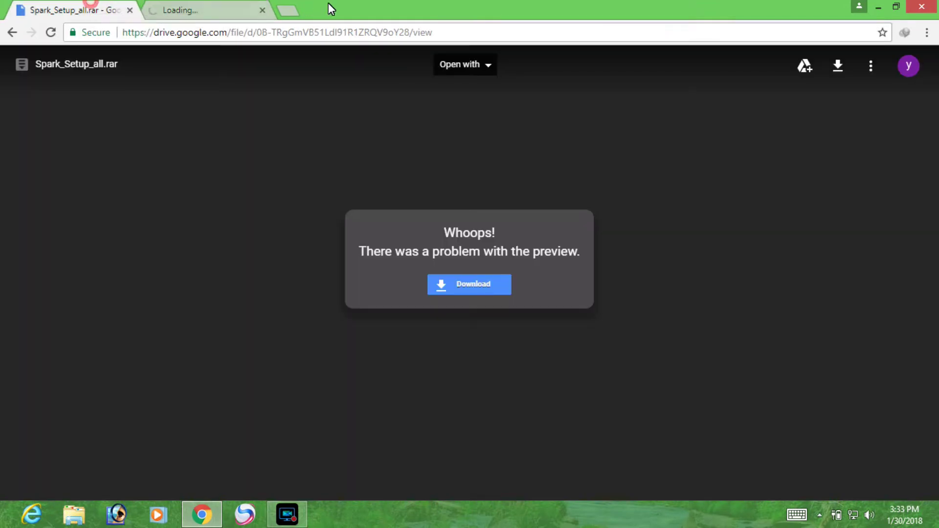
{"action": "left_click", "coordinate": [838, 65]}
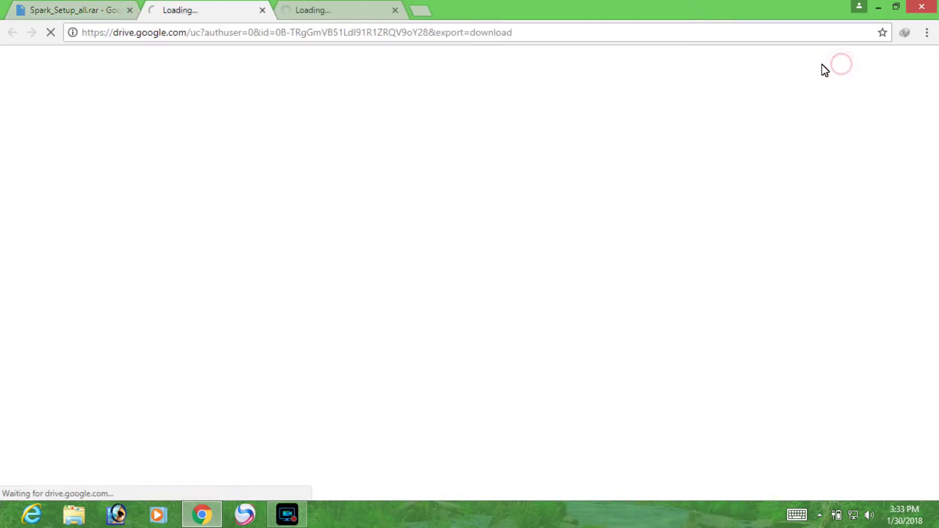
{"action": "left_click", "coordinate": [296, 9]}
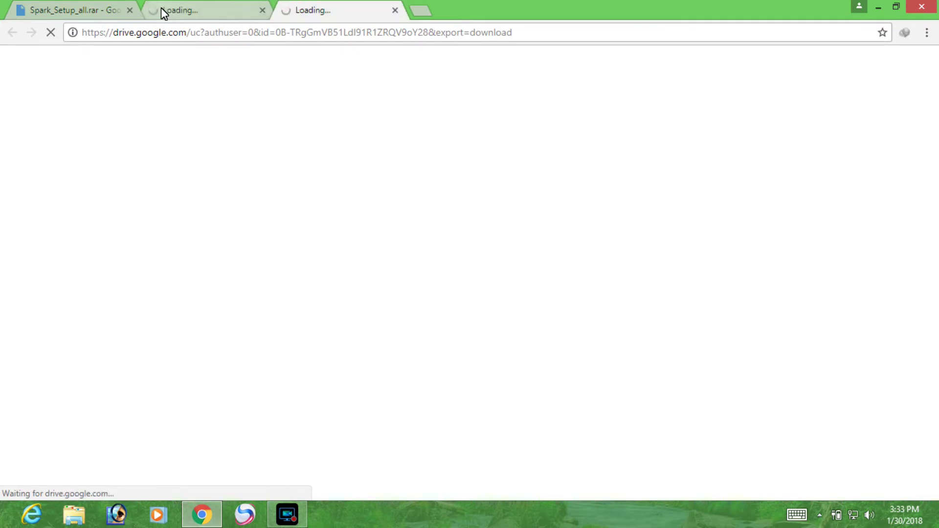
{"action": "left_click", "coordinate": [197, 8]}
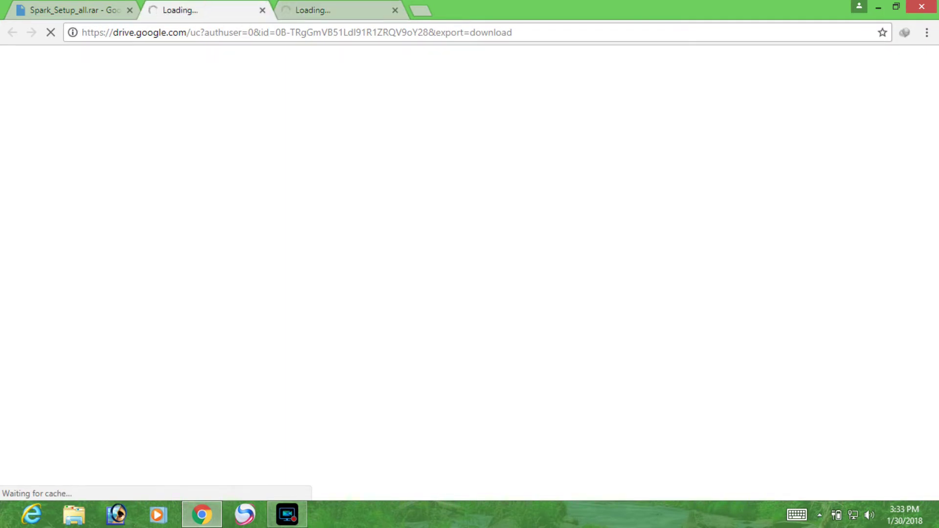
{"action": "left_click", "coordinate": [854, 522]}
{"action": "left_click", "coordinate": [396, 377]}
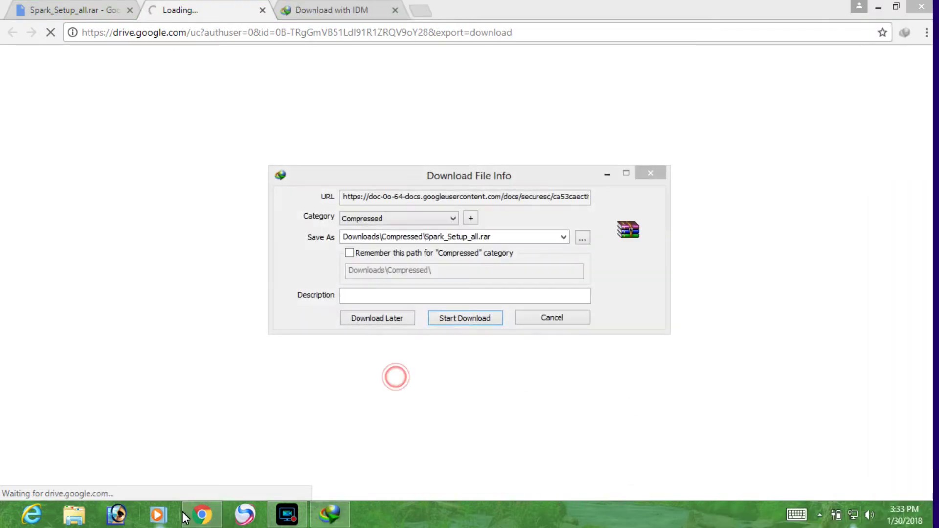
Start the 45.41 MB Spark_Setup_all.rar download to Downloads\Compressed, closing the duplicate prompt.
{"action": "left_click_drag", "start_coordinate": [502, 179], "coordinate": [530, 175]}
{"action": "left_click", "coordinate": [509, 315]}
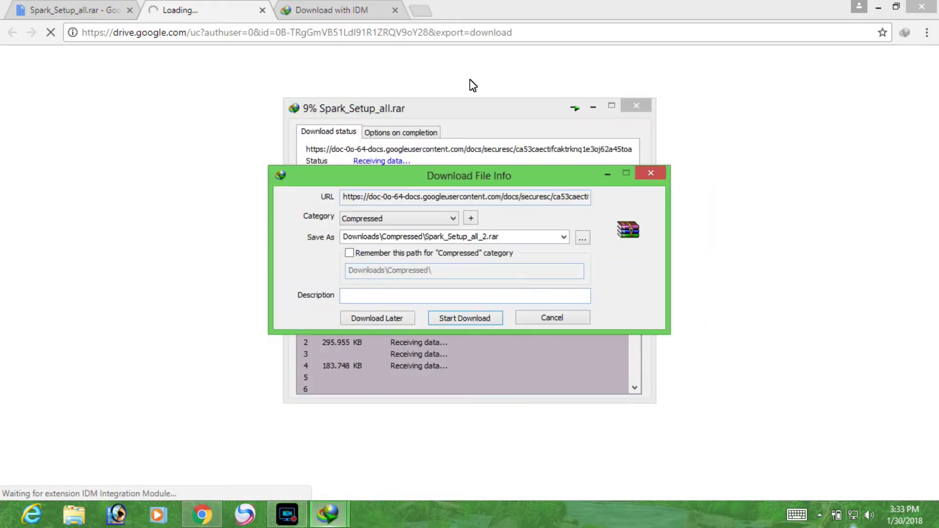
{"action": "left_click", "coordinate": [650, 174]}
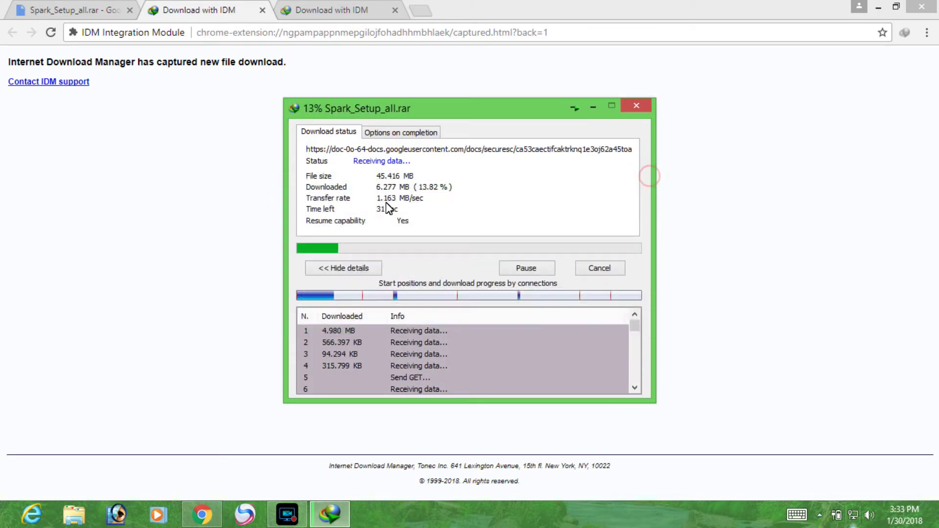
{"action": "left_click_drag", "start_coordinate": [394, 108], "coordinate": [422, 108]}
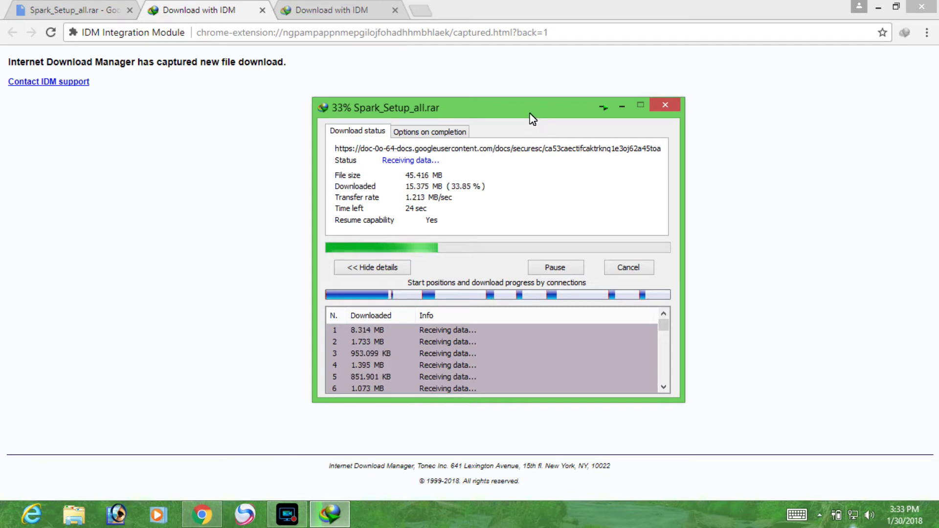
{"action": "left_click_drag", "start_coordinate": [529, 114], "coordinate": [509, 104]}
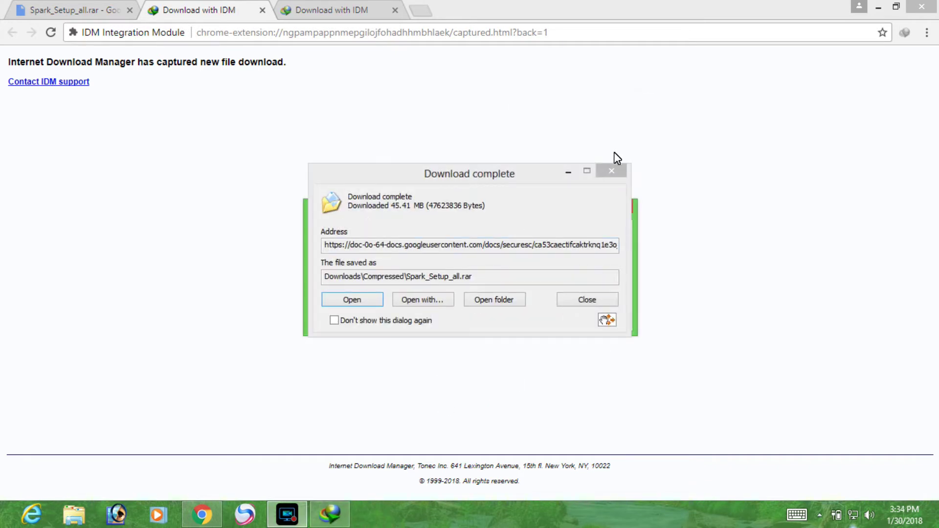
Open the Compressed download folder, dismissing the fake serial warning.
{"action": "left_click", "coordinate": [490, 303]}
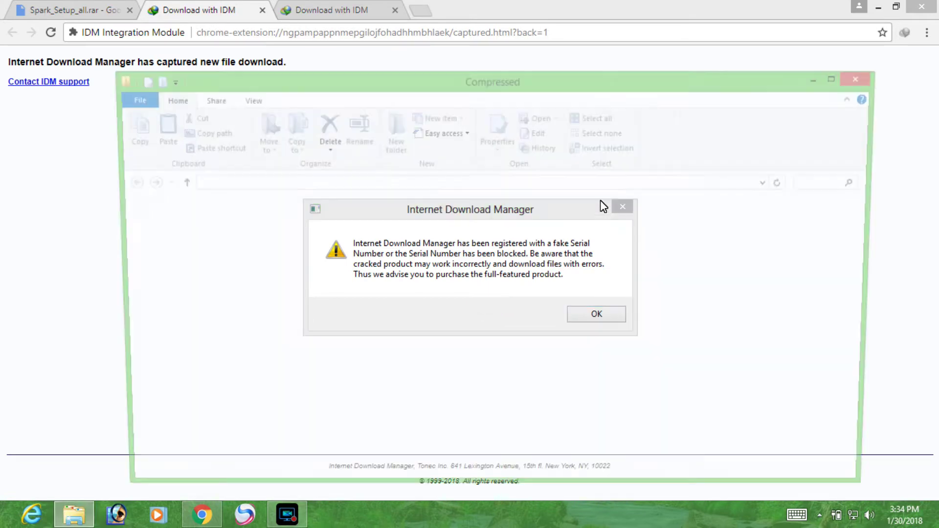
{"action": "left_click", "coordinate": [623, 208]}
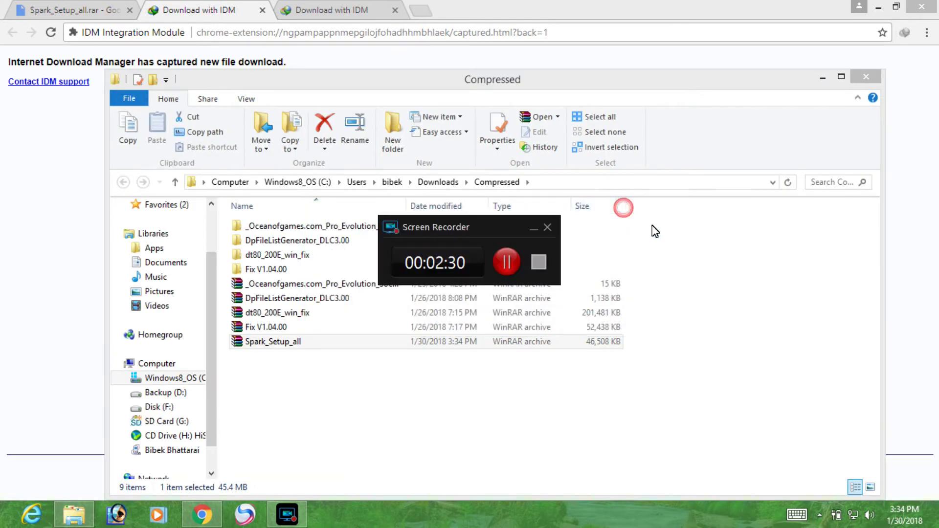
{"action": "left_click", "coordinate": [553, 227]}
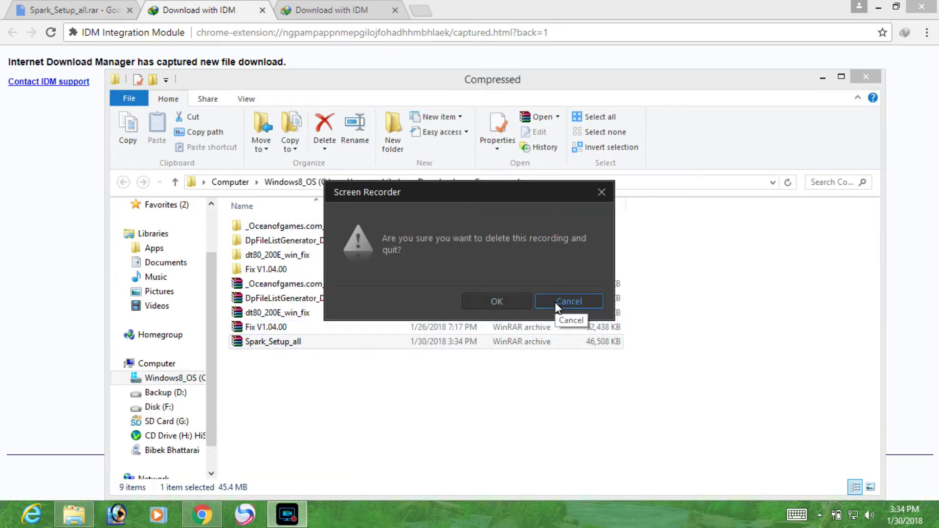
{"action": "left_click", "coordinate": [538, 303]}
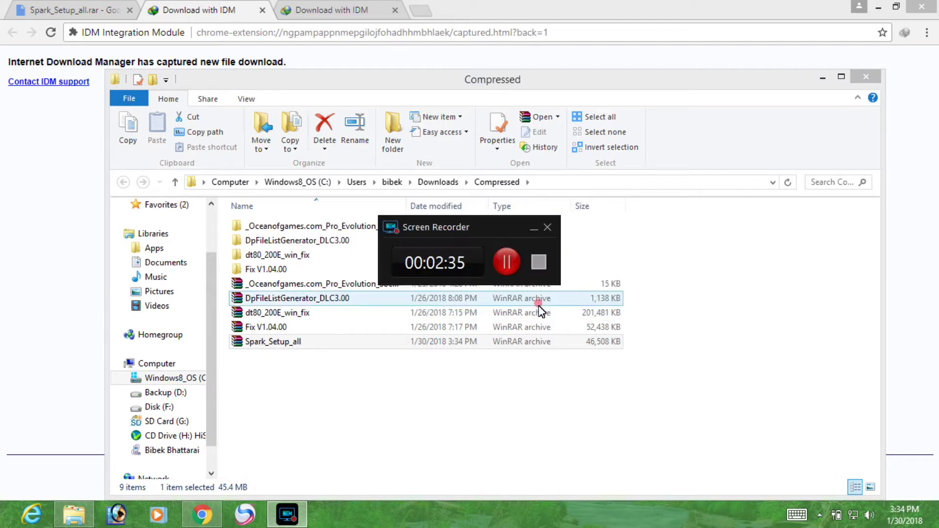
{"action": "left_click", "coordinate": [532, 231]}
{"action": "left_click", "coordinate": [404, 393]}
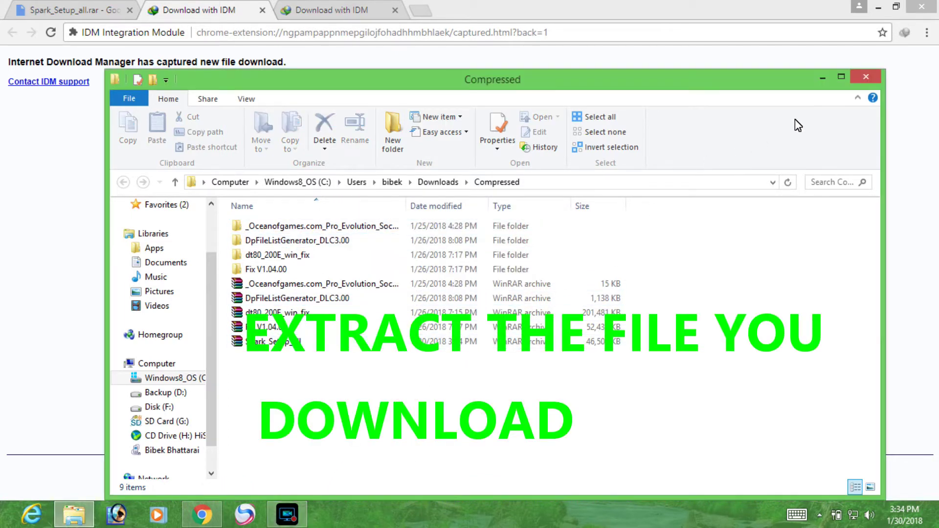
Extract Spark_Setup_all.rar into a Spark_Setup_all folder.
{"action": "left_click", "coordinate": [264, 342]}
{"action": "right_click", "coordinate": [264, 342]}
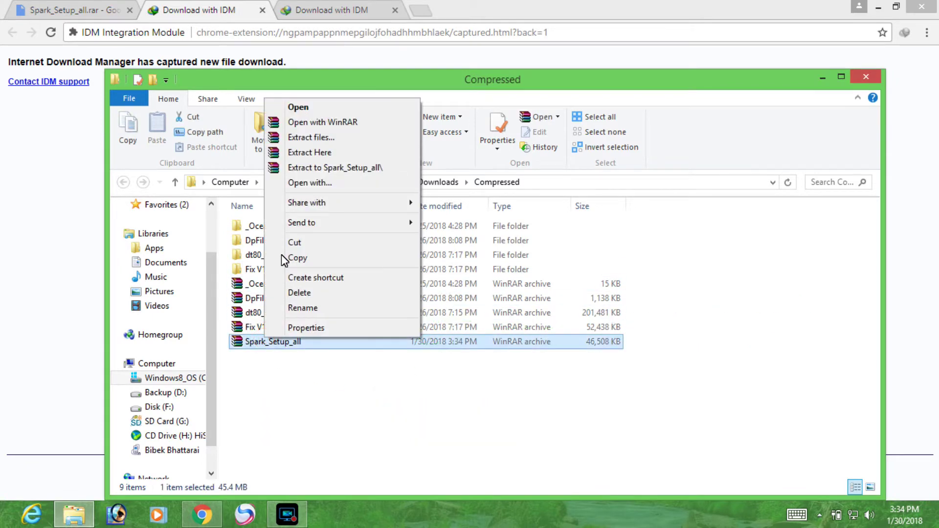
{"action": "left_click", "coordinate": [300, 168]}
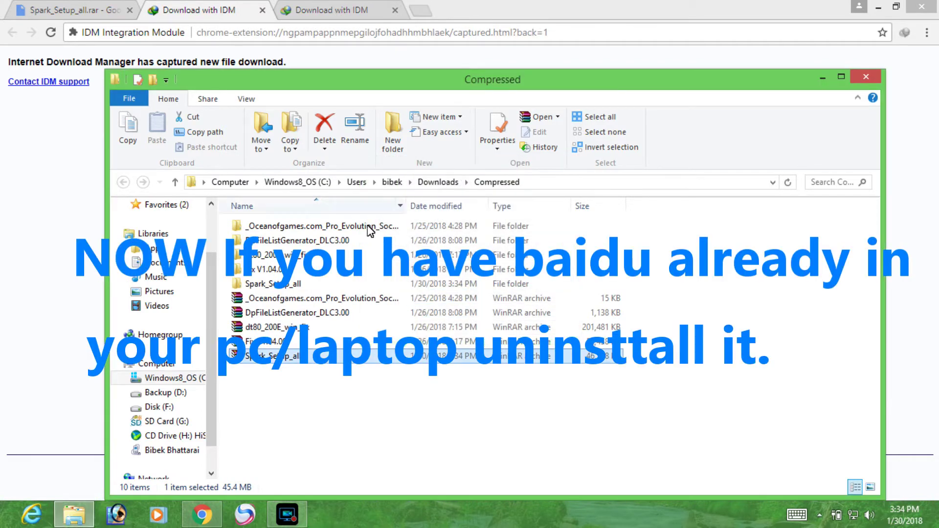
Open the extracted Spark_Setup_all folder to view its setup application, then show the Start screen.
{"action": "left_click", "coordinate": [261, 287]}
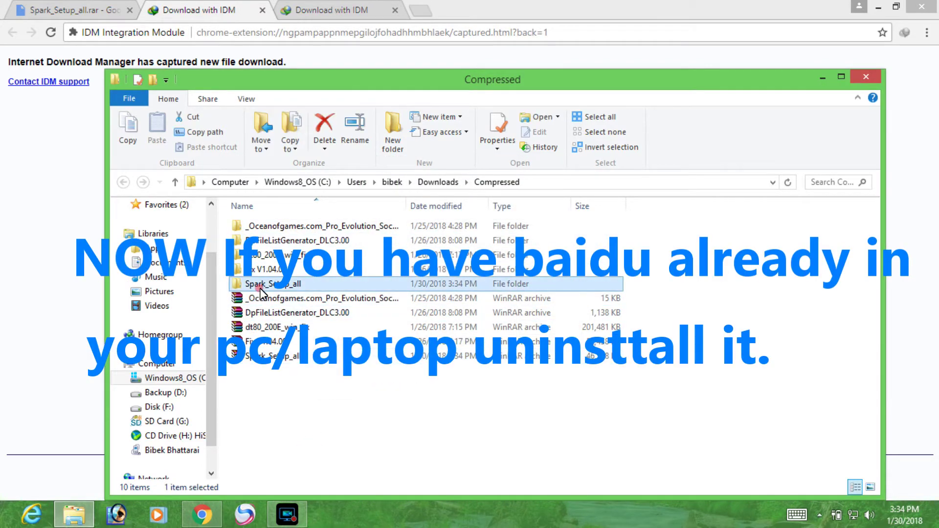
{"action": "double_click", "coordinate": [261, 288]}
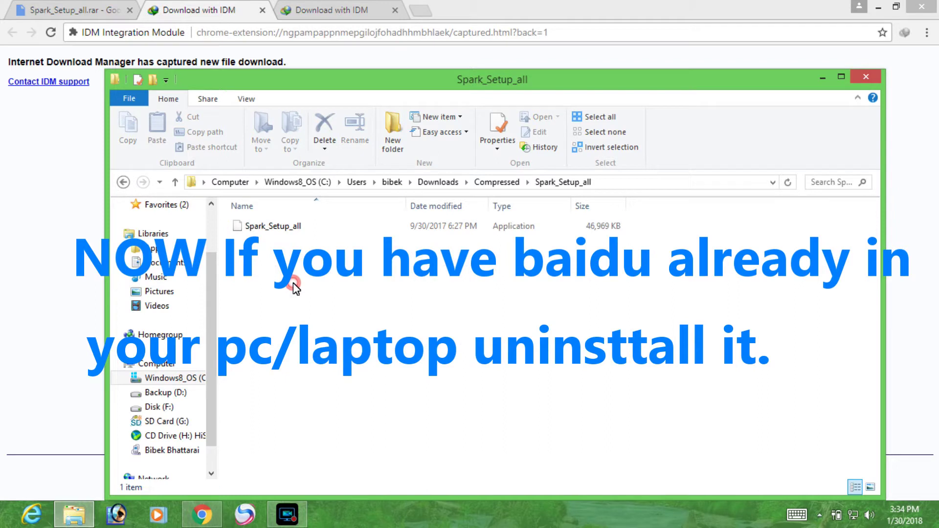
{"action": "left_click", "coordinate": [289, 227]}
{"action": "left_click", "coordinate": [307, 422]}
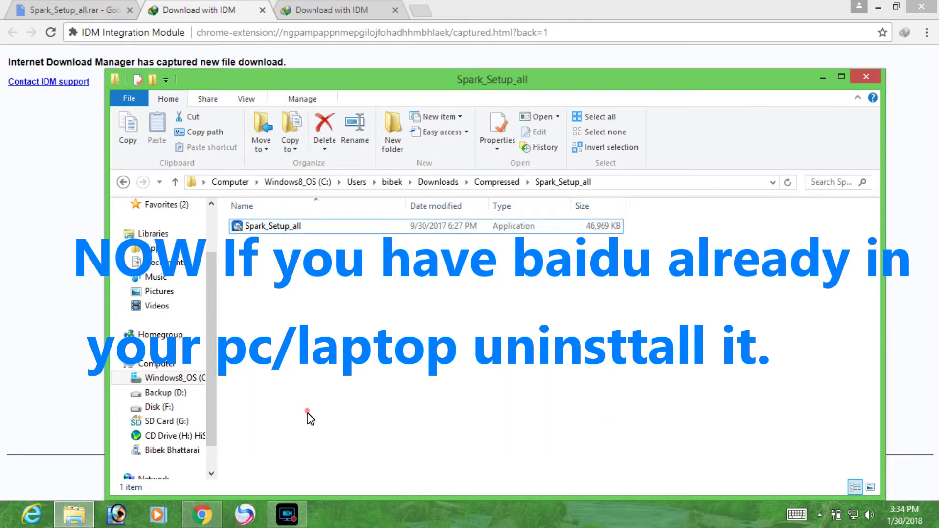
{"action": "left_click", "coordinate": [12, 518]}
{"action": "scroll", "coordinate": [387, 346], "scroll_direction": "down", "scroll_amount": 5}
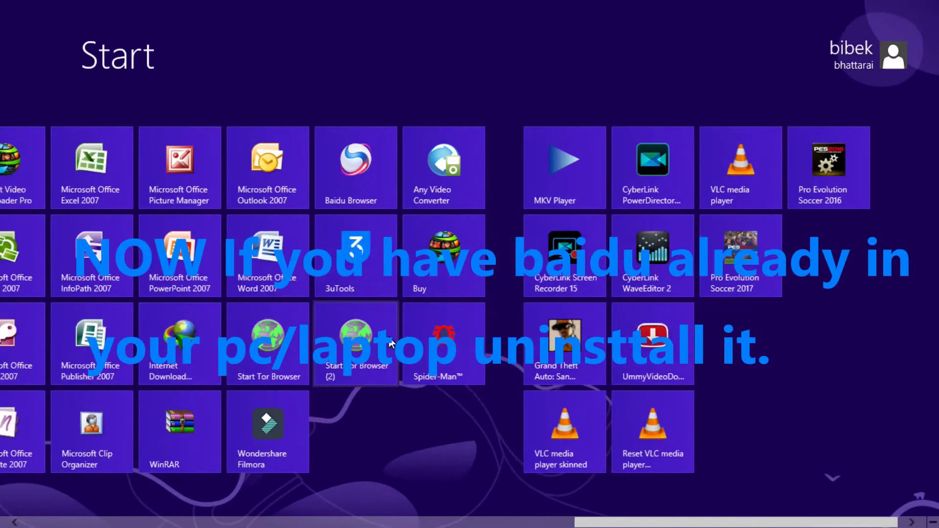
Uninstall Baidu Browser through Control Panel's Uninstall a program list.
{"action": "type", "text": "con"}
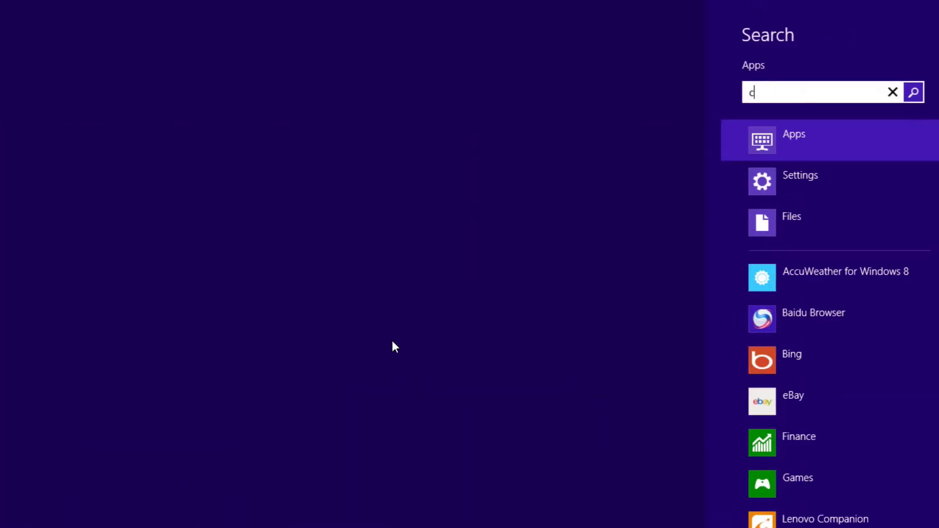
{"action": "left_click", "coordinate": [117, 110]}
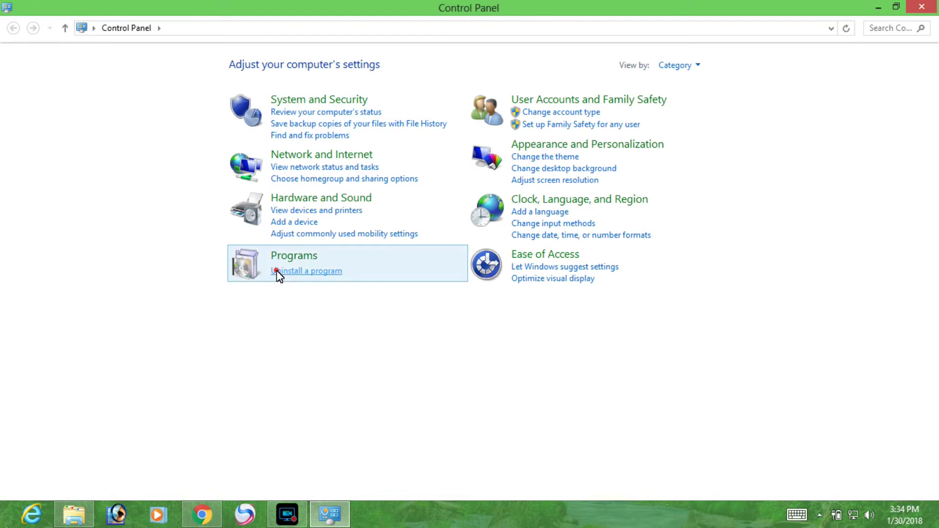
{"action": "left_click", "coordinate": [277, 273]}
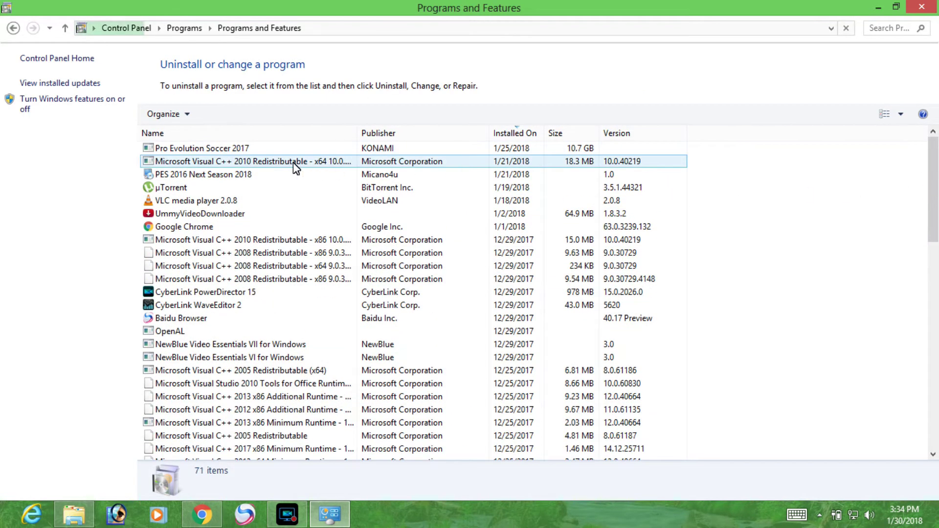
{"action": "left_click", "coordinate": [174, 201]}
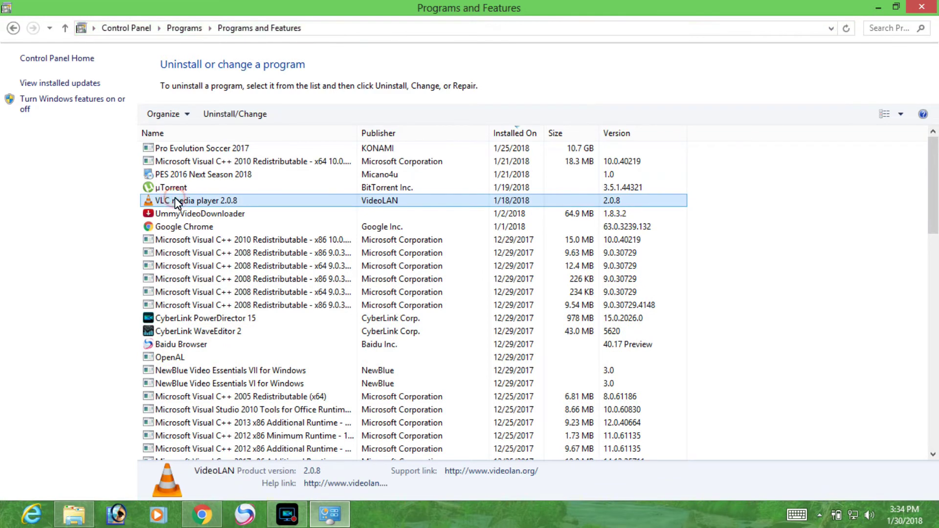
{"action": "key", "text": "b"}
{"action": "right_click", "coordinate": [163, 346]}
{"action": "left_click", "coordinate": [176, 350]}
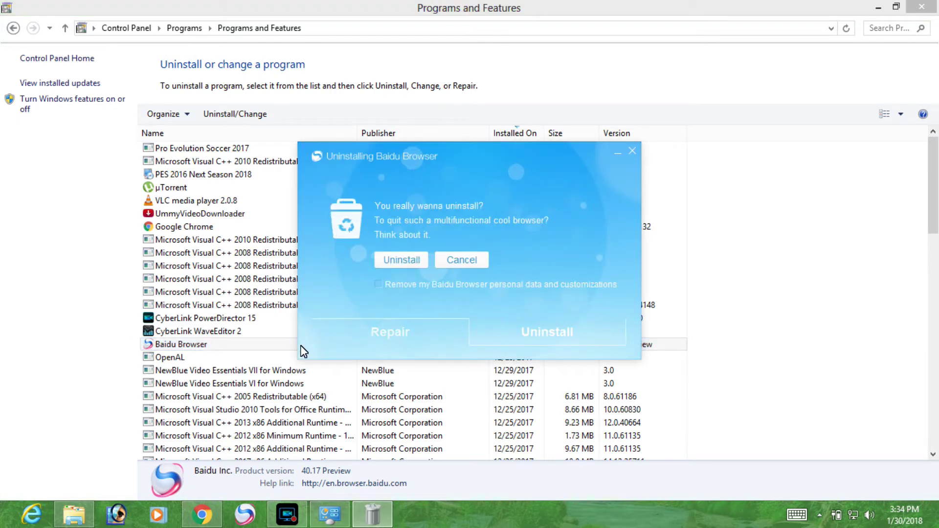
{"action": "key", "text": "Return"}
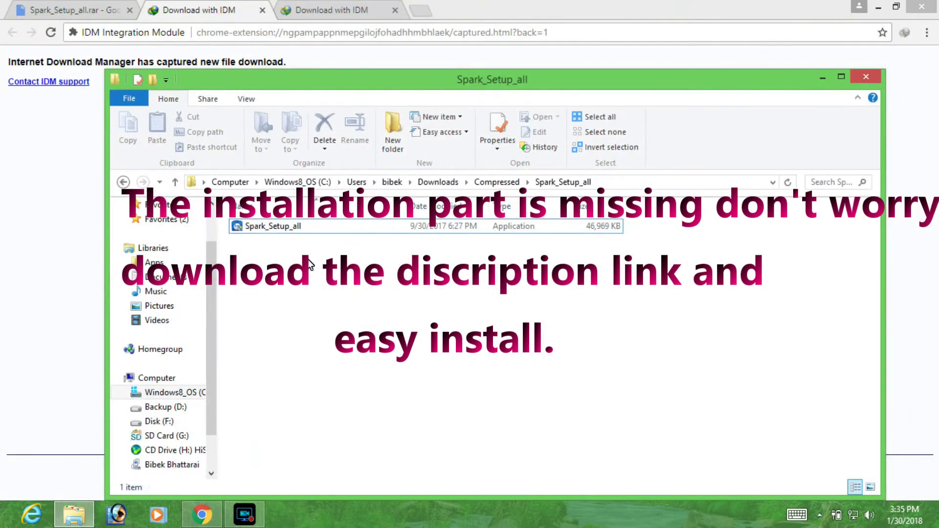
Run the Spark_Setup_all setup application as administrator.
{"action": "left_click", "coordinate": [293, 229]}
{"action": "right_click", "coordinate": [294, 234]}
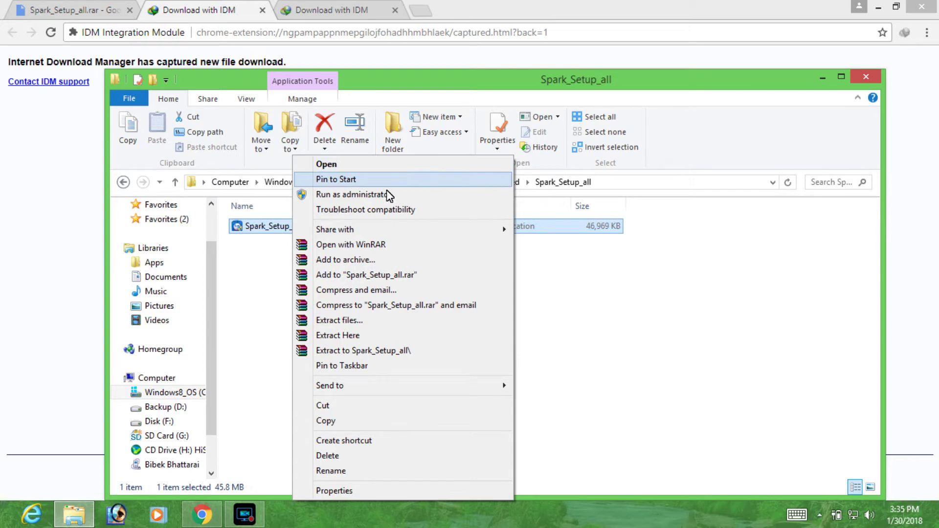
{"action": "left_click", "coordinate": [344, 196]}
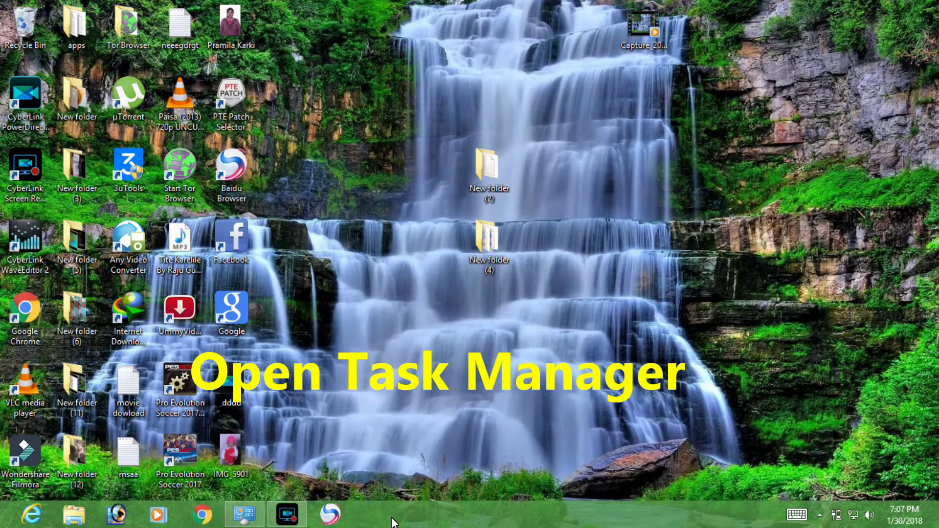
Open Task Manager from the taskbar and switch to its Services tab.
{"action": "right_click", "coordinate": [394, 519]}
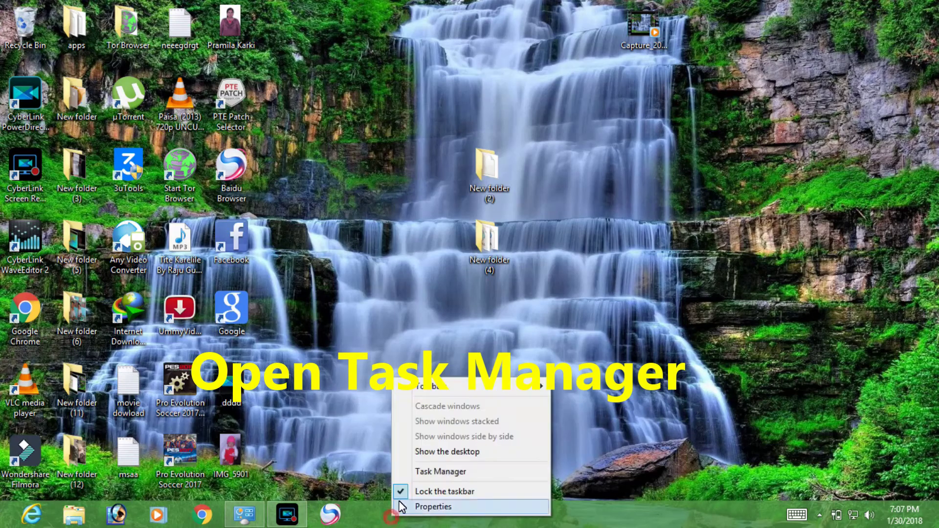
{"action": "left_click", "coordinate": [416, 471]}
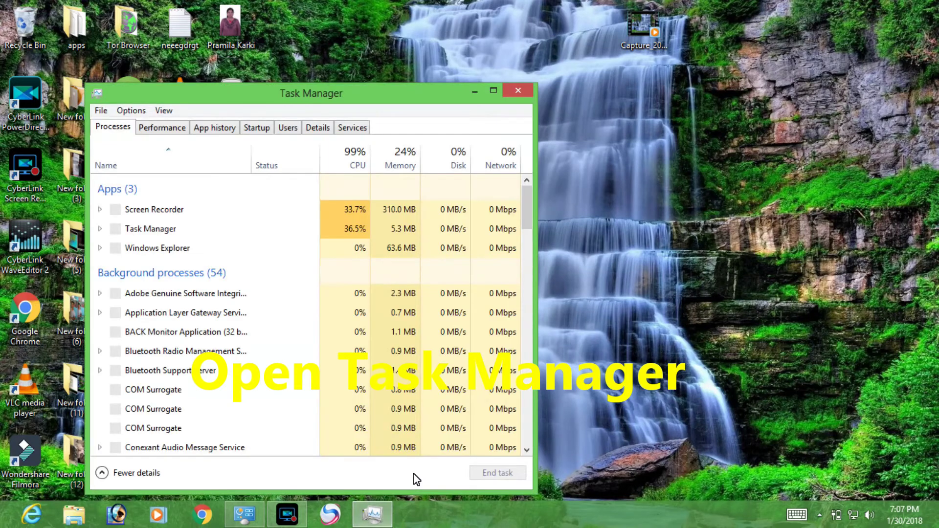
{"action": "key", "text": "ctrl+shift+Tab"}
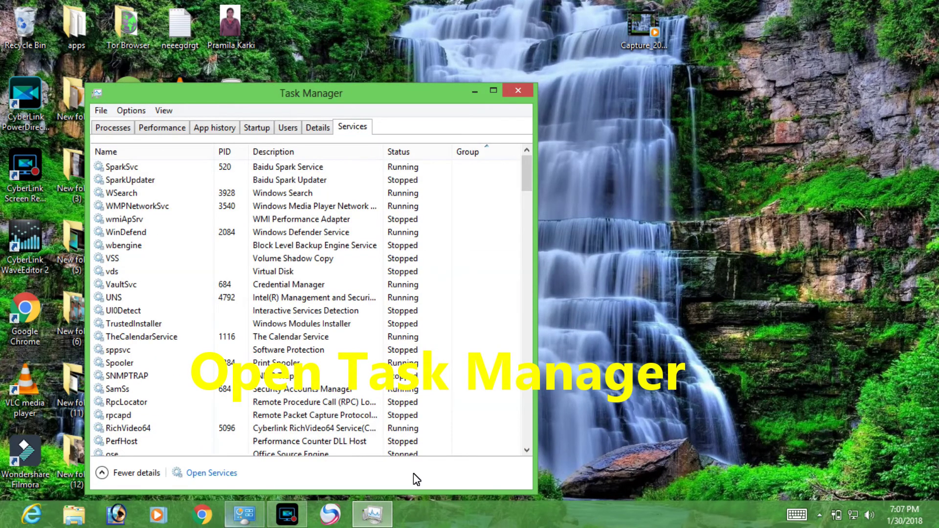
{"action": "key", "text": "Tab"}
{"action": "key", "text": "Tab"}
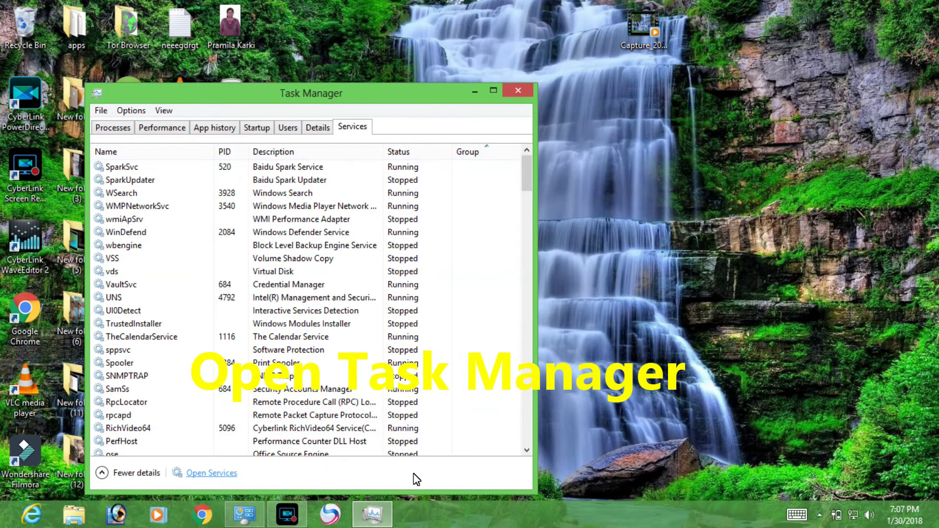
Open the maximized Services console and bring up Baidu Spark Updater's properties.
{"action": "key", "text": "Return"}
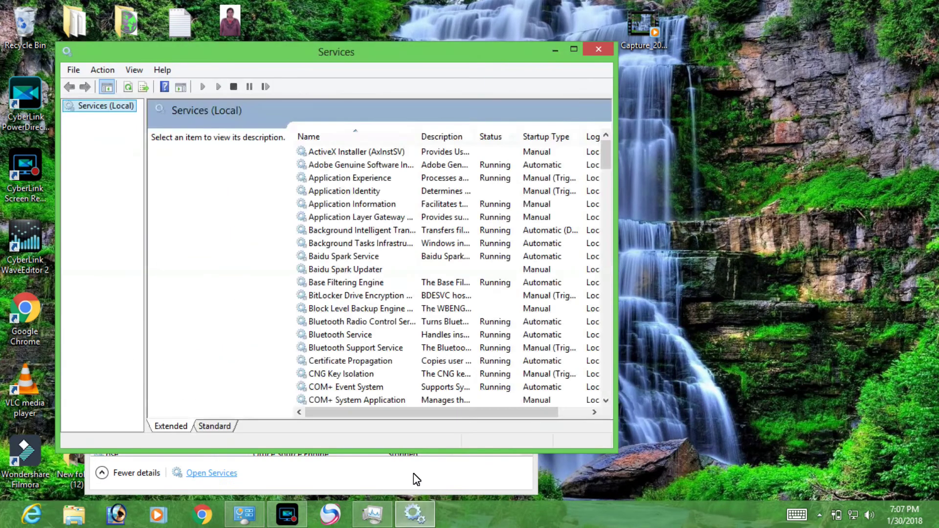
{"action": "key", "text": "super+Up"}
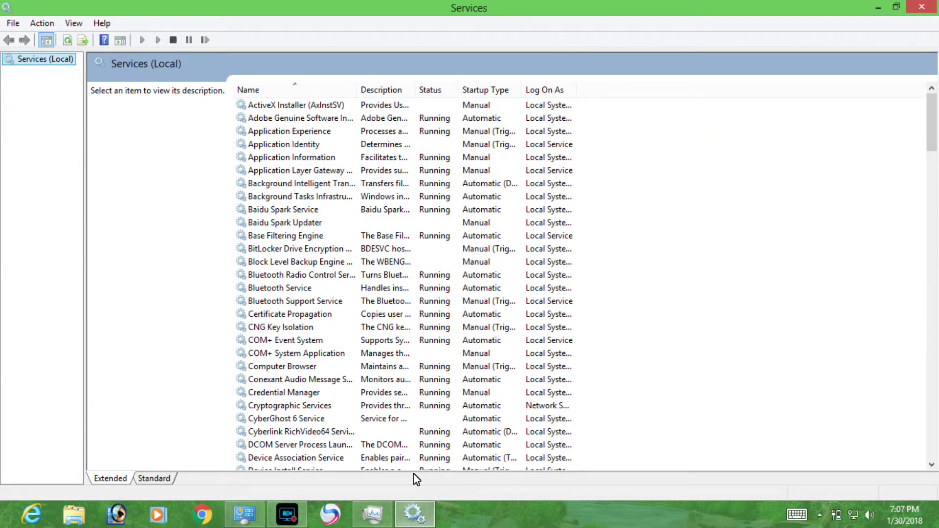
{"action": "key", "text": "Tab"}
{"action": "type", "text": "baidu spark updater"}
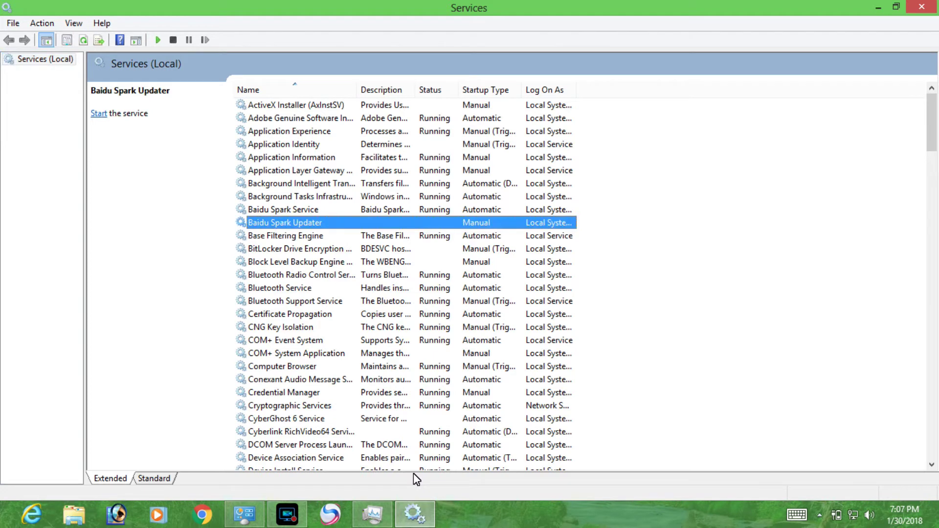
{"action": "key", "text": "Return"}
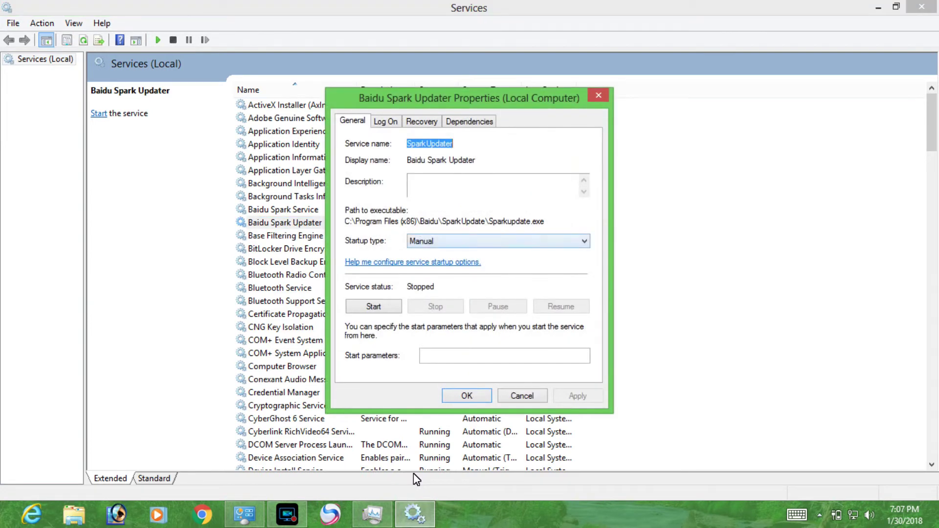
Set its startup type to Disabled, apply, confirm, and close Services.
{"action": "key", "text": "Tab"}
{"action": "key", "text": "Tab"}
{"action": "key", "text": "alt+Down"}
{"action": "key", "text": "Down"}
{"action": "key", "text": "Return"}
{"action": "key", "text": "alt+Down"}
{"action": "key", "text": "Return"}
{"action": "key", "text": "Tab"}
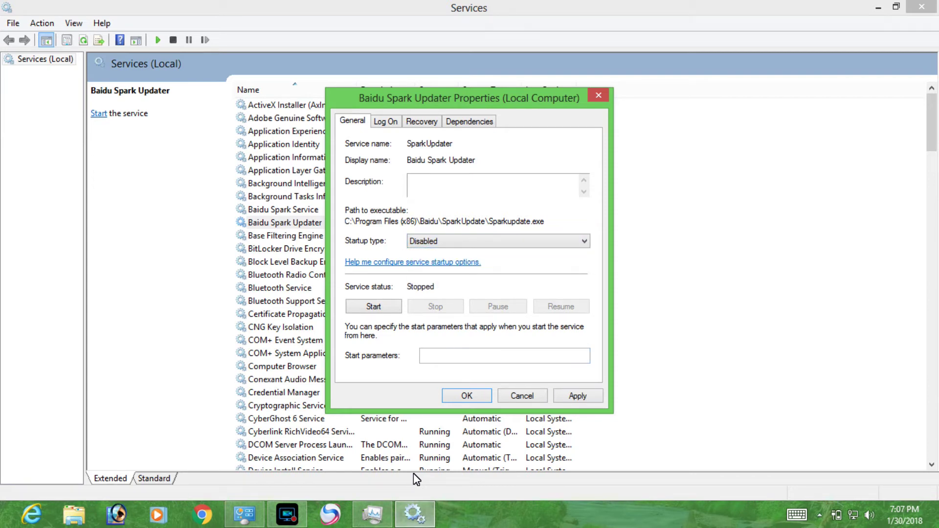
{"action": "key", "text": "alt+a"}
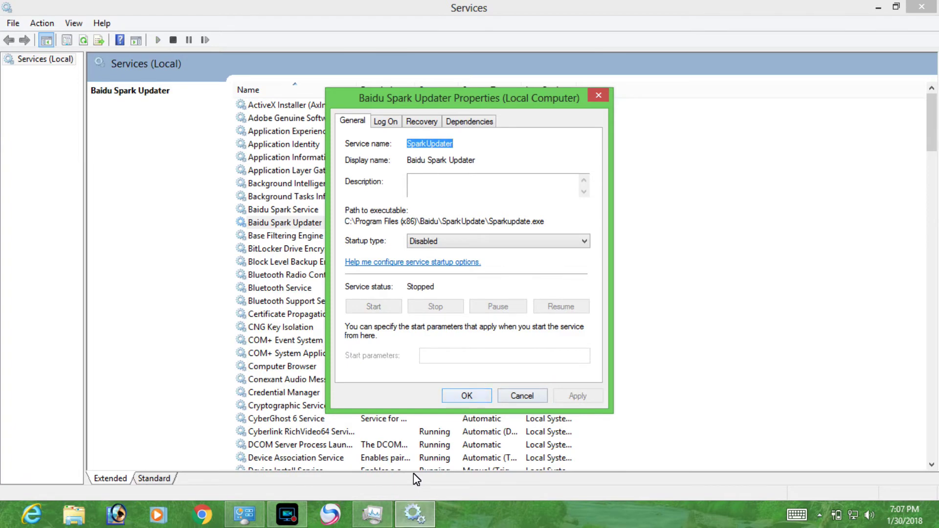
{"action": "key", "text": "Return"}
{"action": "key", "text": "alt+F4"}
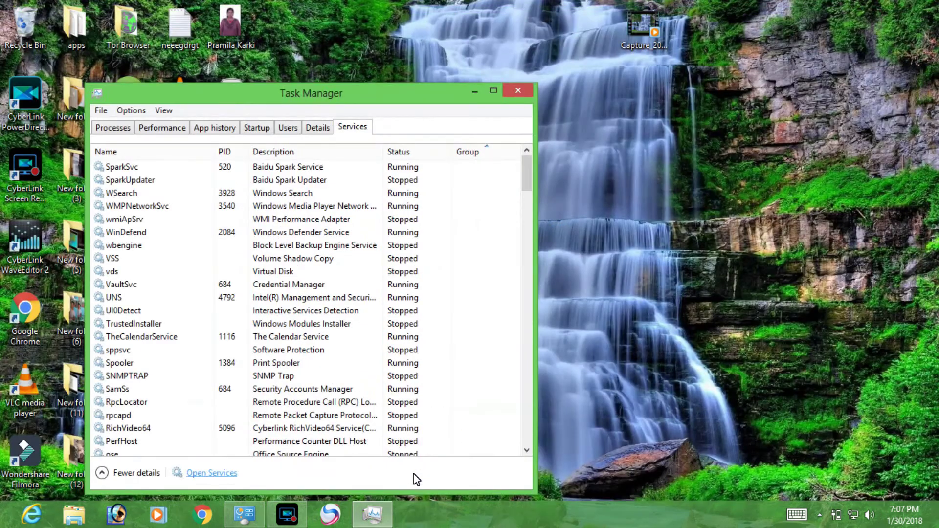
Close Task Manager and browse to C:\Program Files (x86)\baidu\SparkUpdate in File Explorer.
{"action": "left_click", "coordinate": [517, 91]}
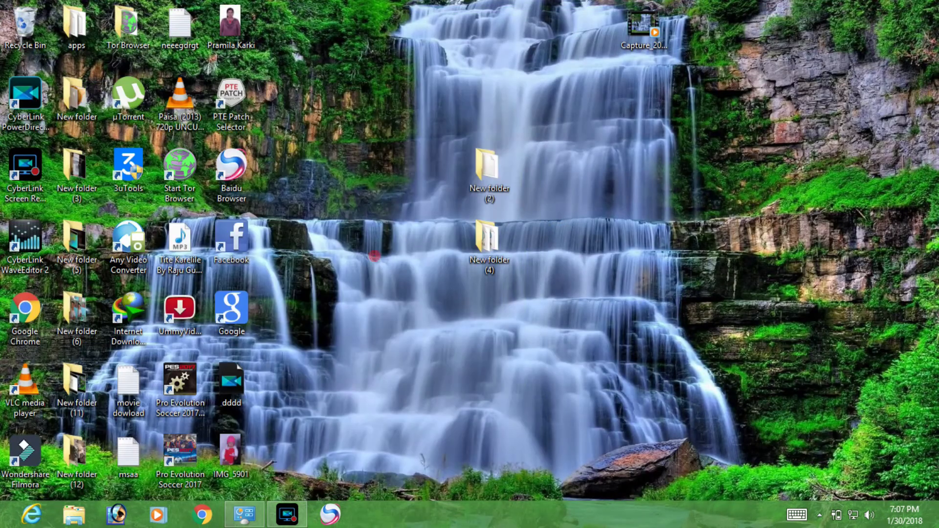
{"action": "left_click", "coordinate": [66, 522]}
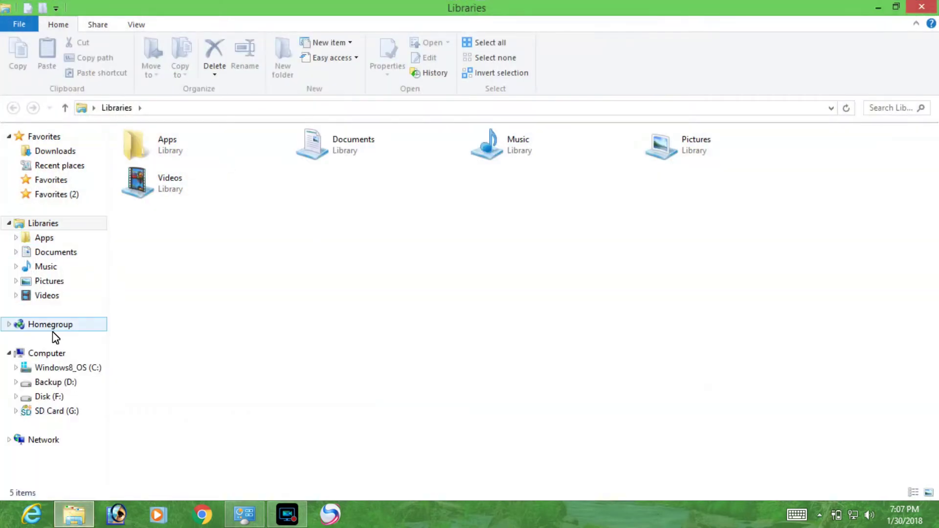
{"action": "left_click", "coordinate": [71, 372]}
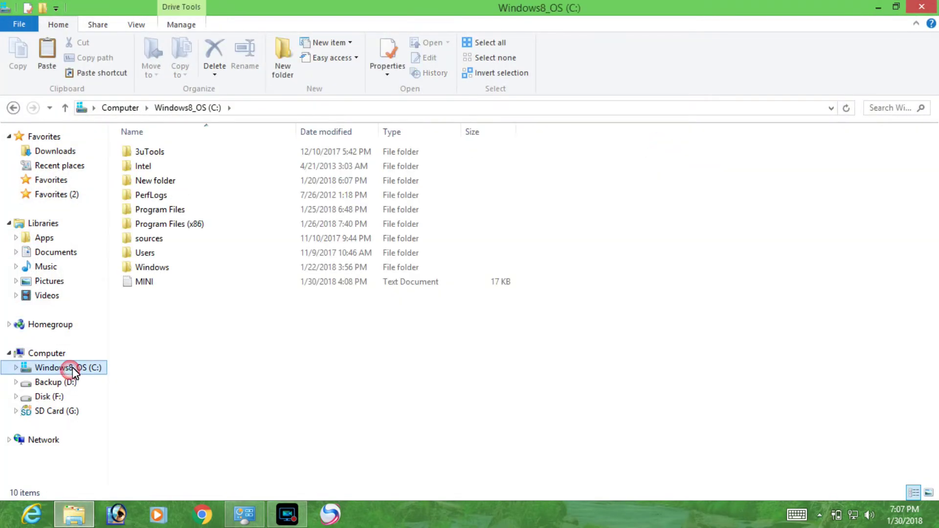
{"action": "double_click", "coordinate": [181, 224]}
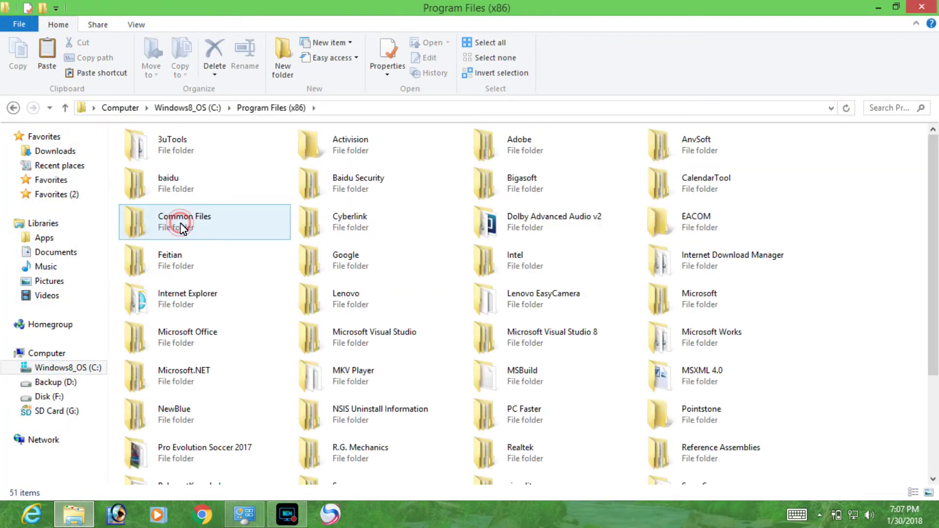
{"action": "double_click", "coordinate": [193, 189]}
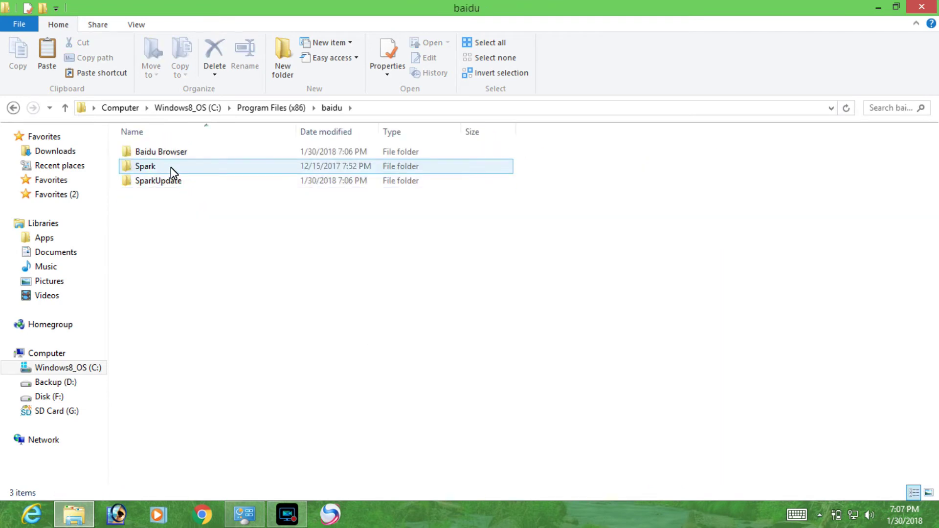
{"action": "double_click", "coordinate": [174, 191]}
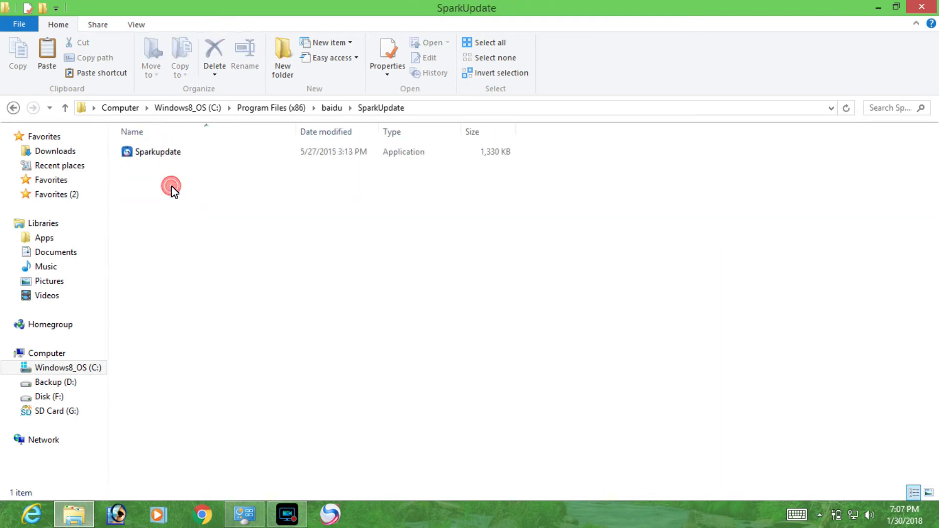
Permanently delete the Sparkupdate application, continuing past the access denied warning.
{"action": "left_click", "coordinate": [184, 153]}
{"action": "key", "text": "shift+Delete"}
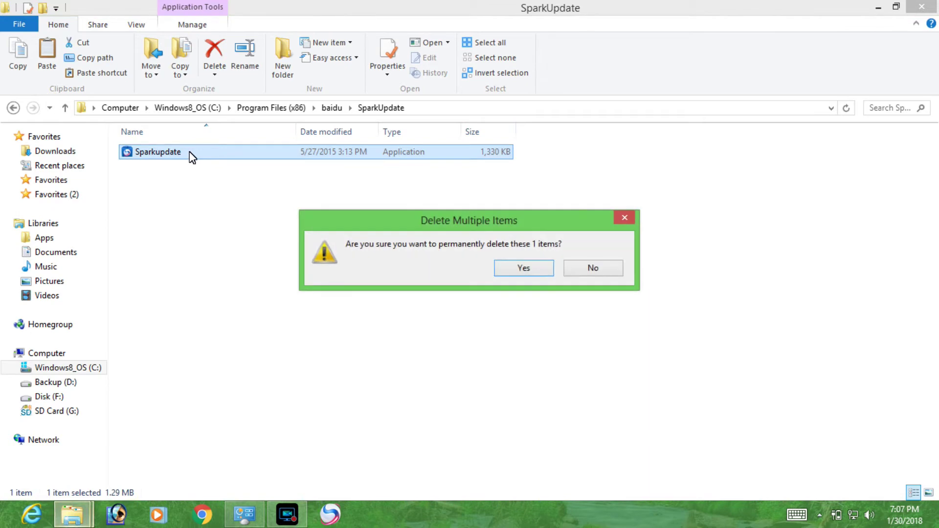
{"action": "key", "text": "Return"}
{"action": "left_click", "coordinate": [411, 190]}
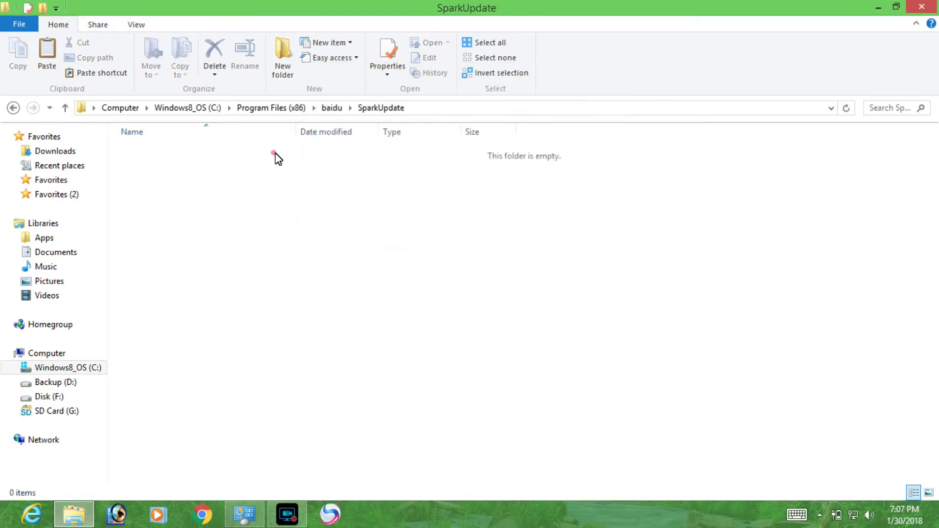
Back in the baidu folder, delete the entire SparkUpdate folder.
{"action": "left_click", "coordinate": [331, 109]}
{"action": "left_click", "coordinate": [179, 169]}
{"action": "double_click", "coordinate": [179, 169]}
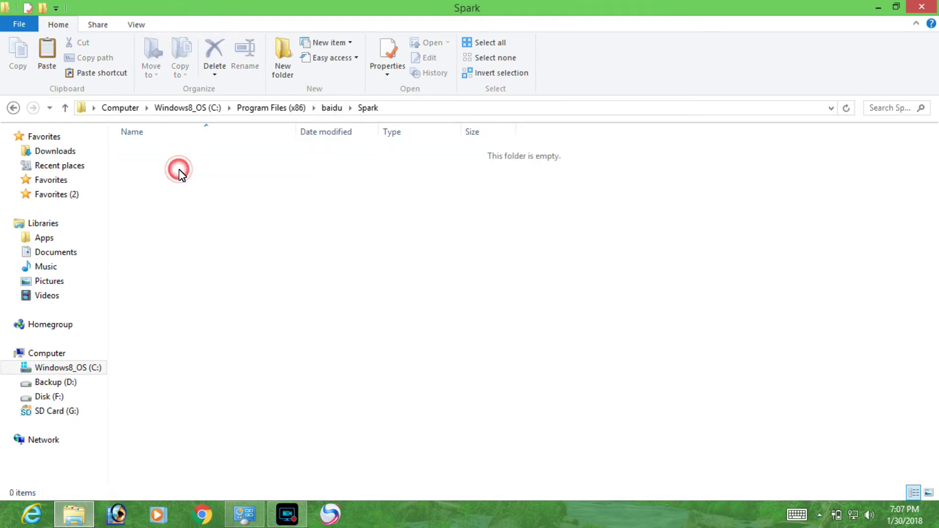
{"action": "left_click", "coordinate": [332, 108]}
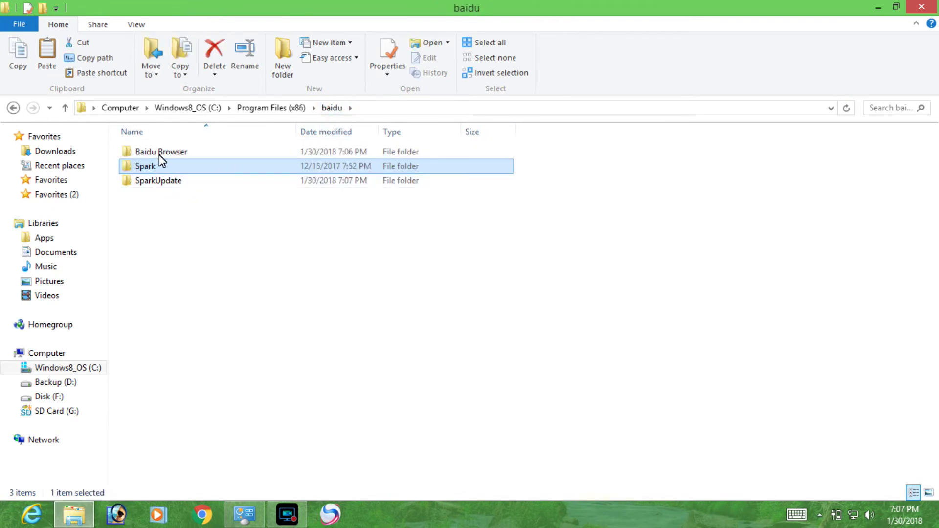
{"action": "left_click", "coordinate": [158, 182]}
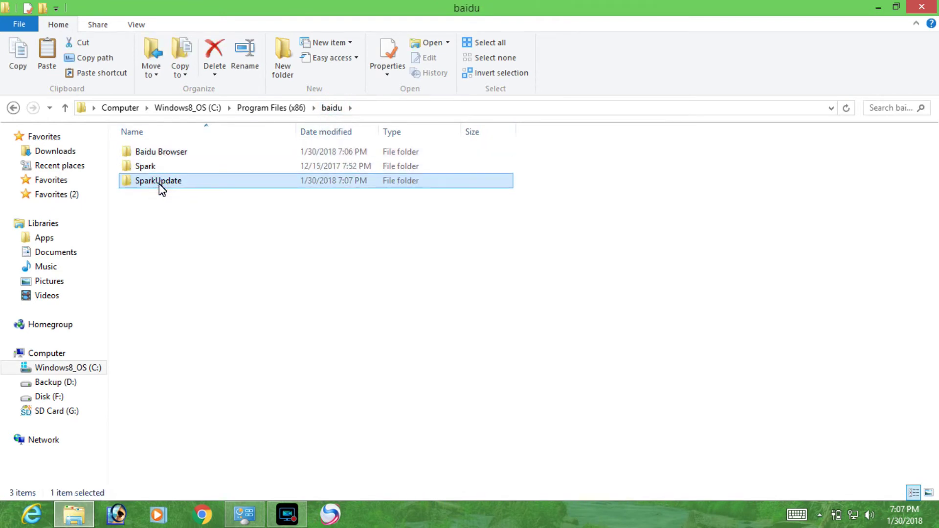
{"action": "key", "text": "Delete"}
{"action": "key", "text": "Return"}
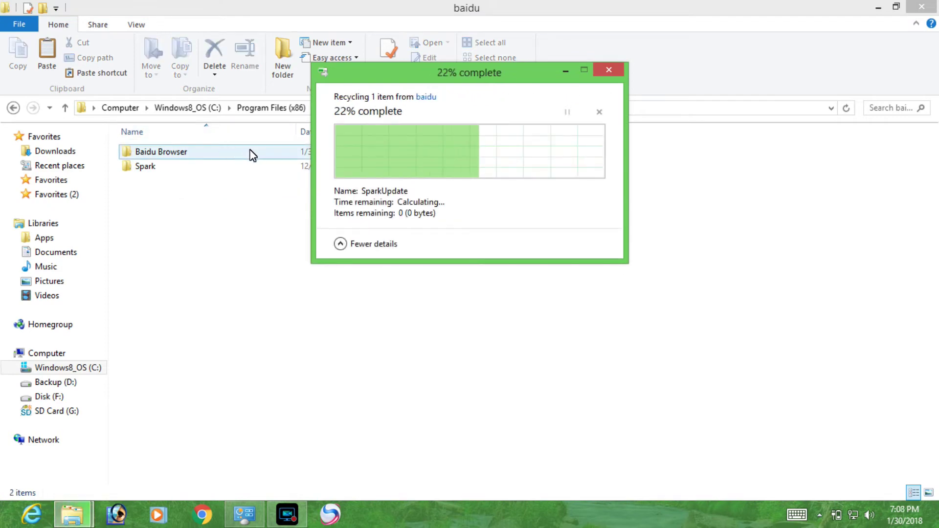
{"action": "double_click", "coordinate": [233, 152]}
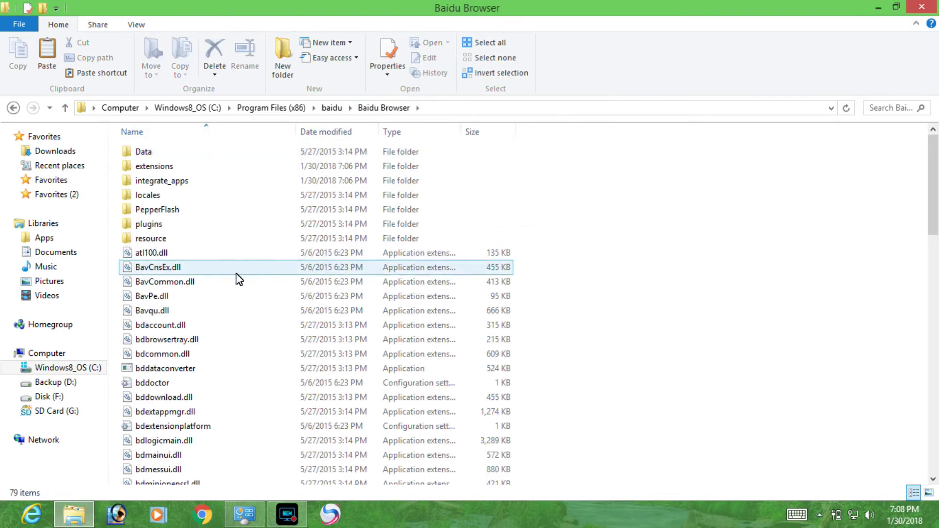
Step through the Baidu Browser files from BavPe.dll down to BugReportConfig.
{"action": "left_click", "coordinate": [198, 299]}
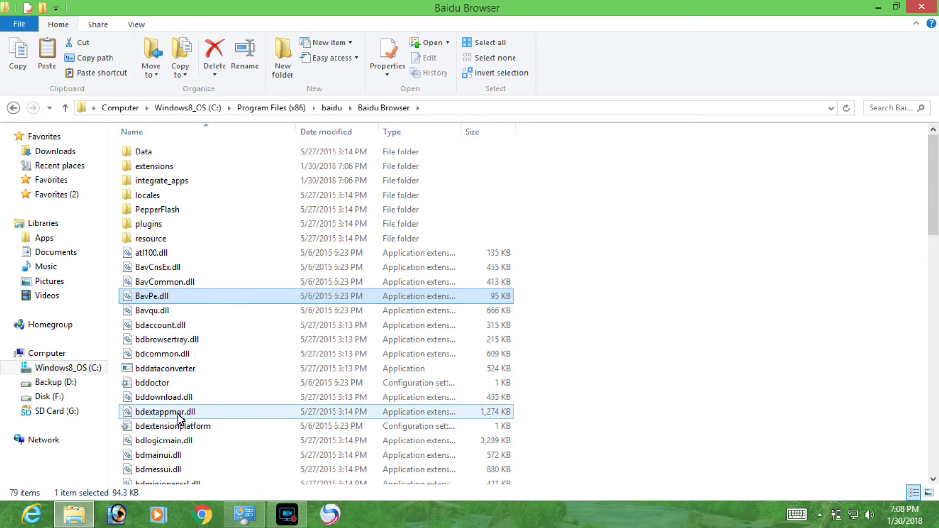
{"action": "key", "text": "Down"}
{"action": "key", "text": "Down"}
{"action": "key", "text": "Down"}
{"action": "key", "text": "Down"}
{"action": "key", "text": "Down"}
{"action": "key", "text": "Down"}
{"action": "key", "text": "Down"}
{"action": "key", "text": "Down"}
{"action": "key", "text": "Down"}
{"action": "key", "text": "Down"}
{"action": "key", "text": "Down"}
{"action": "key", "text": "Down"}
{"action": "key", "text": "Down"}
{"action": "key", "text": "Down"}
{"action": "key", "text": "Down"}
{"action": "key", "text": "Down"}
{"action": "key", "text": "Down"}
{"action": "key", "text": "Down"}
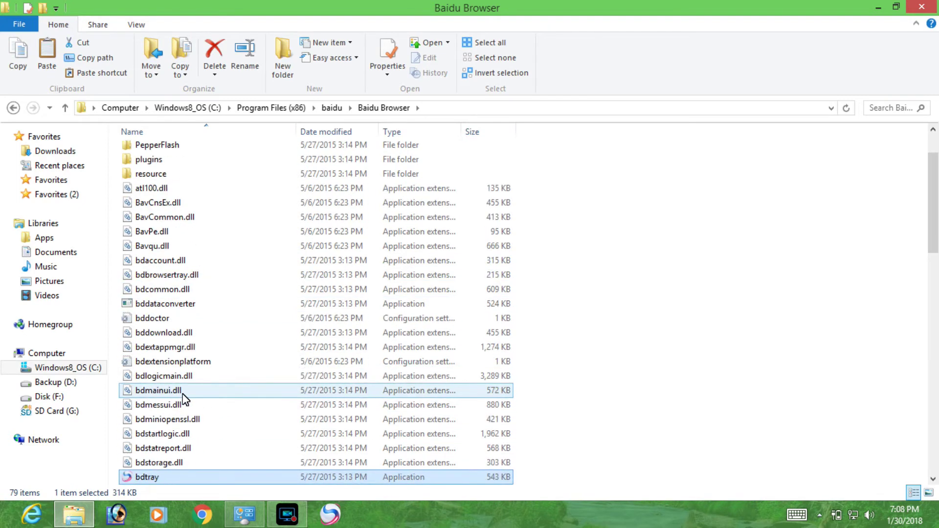
{"action": "key", "text": "Down"}
{"action": "key", "text": "Down"}
{"action": "key", "text": "Down"}
{"action": "key", "text": "Down"}
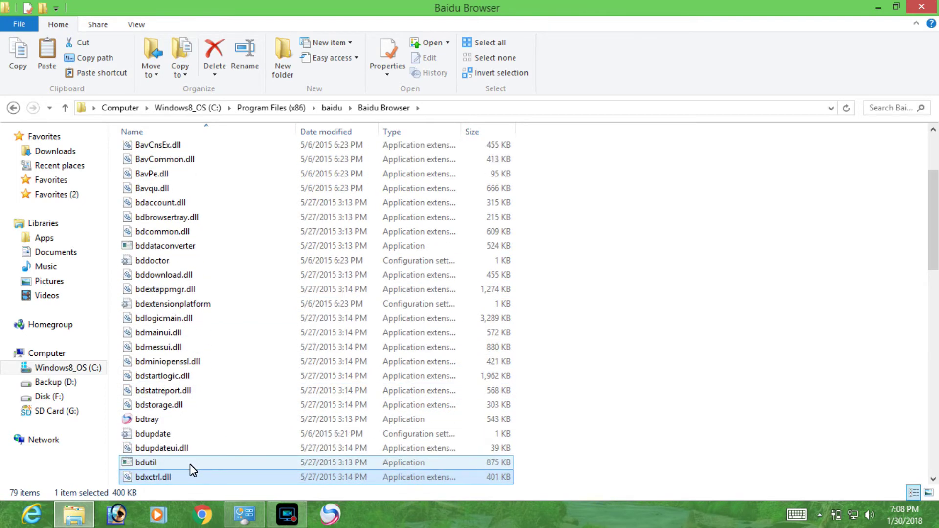
{"action": "key", "text": "Down"}
{"action": "key", "text": "Down"}
{"action": "key", "text": "Down"}
{"action": "key", "text": "Down"}
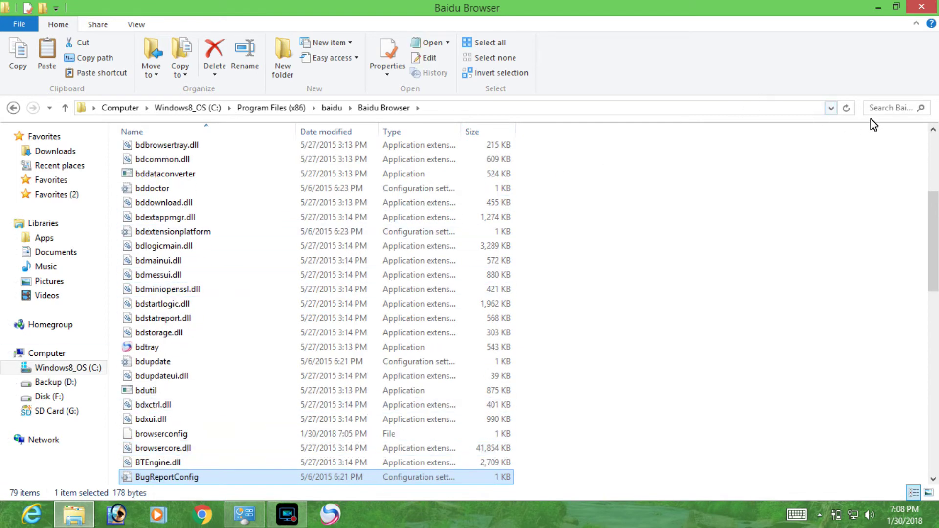
Search the Baidu Browser folder for 'update' and select the single update archive found.
{"action": "left_click", "coordinate": [881, 111]}
{"action": "type", "text": "u"}
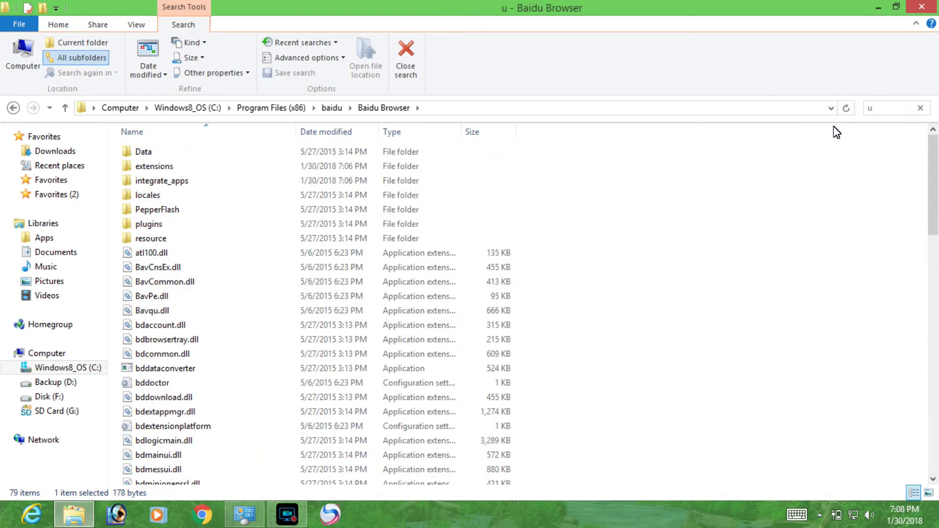
{"action": "type", "text": "pdate"}
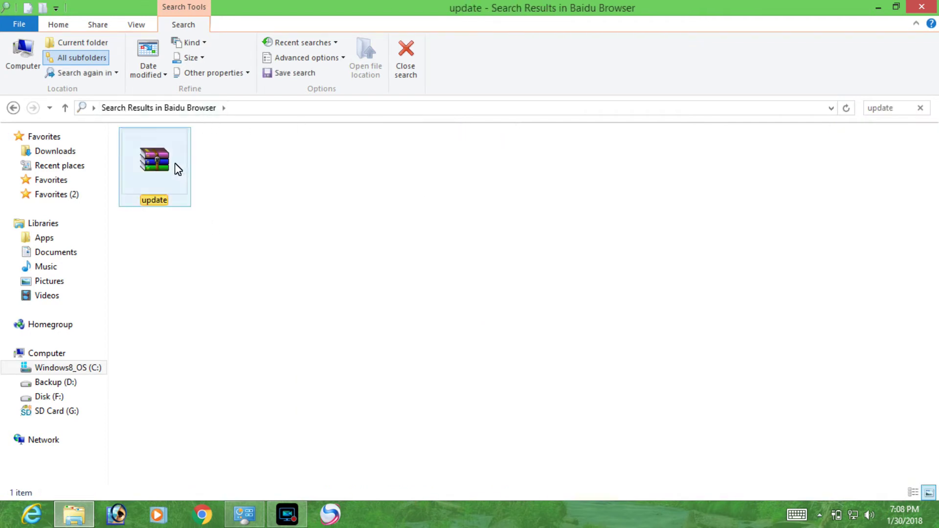
{"action": "left_click", "coordinate": [172, 166]}
{"action": "left_click", "coordinate": [905, 109]}
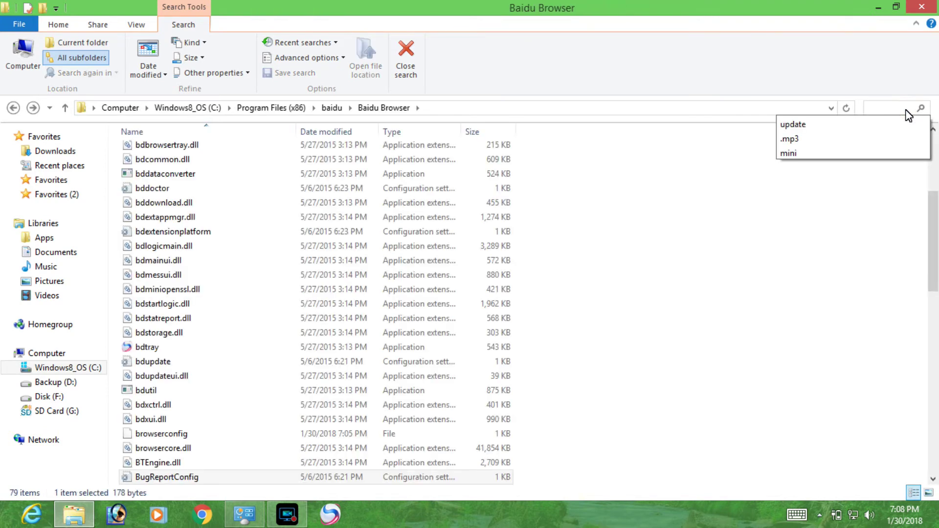
Delete the two bdupdate files, bdupdate and bdupdateui.dll, from the Baidu Browser folder.
{"action": "left_click", "coordinate": [158, 203]}
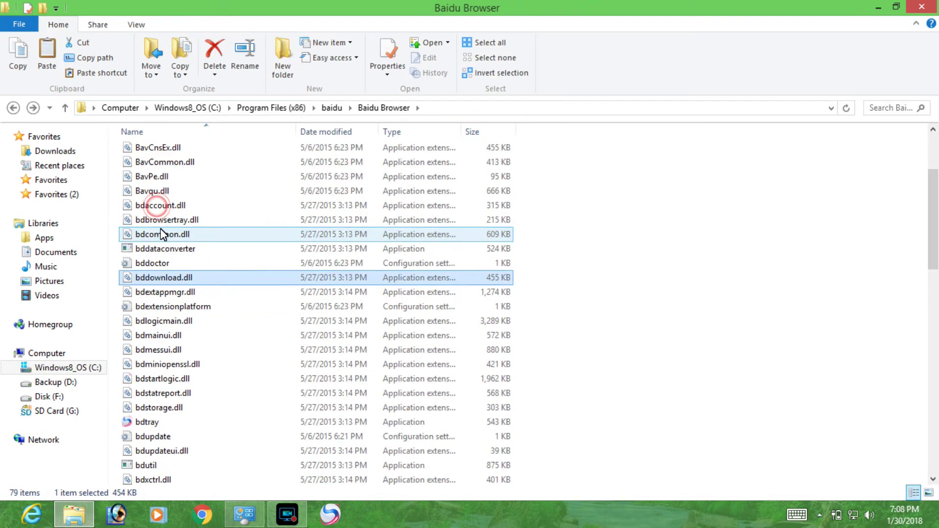
{"action": "scroll", "coordinate": [163, 235], "scroll_direction": "up", "scroll_amount": 2}
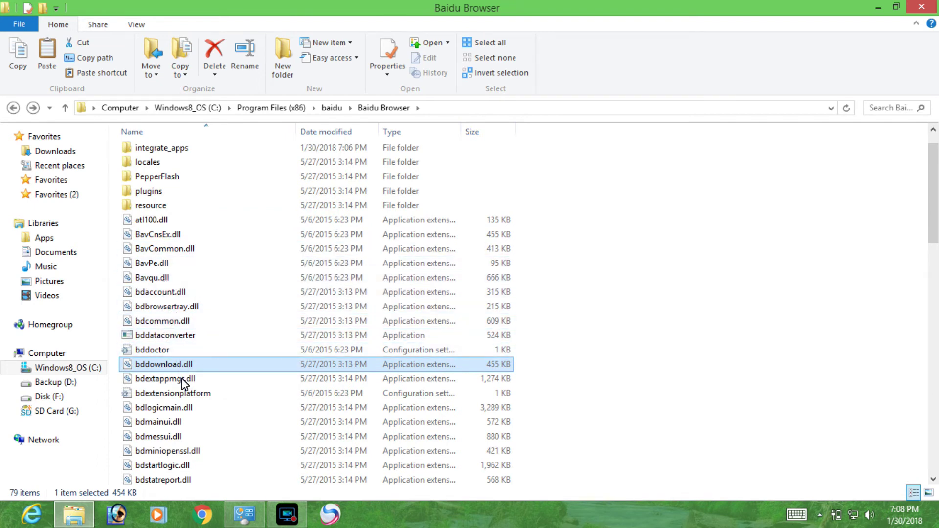
{"action": "left_click", "coordinate": [698, 441]}
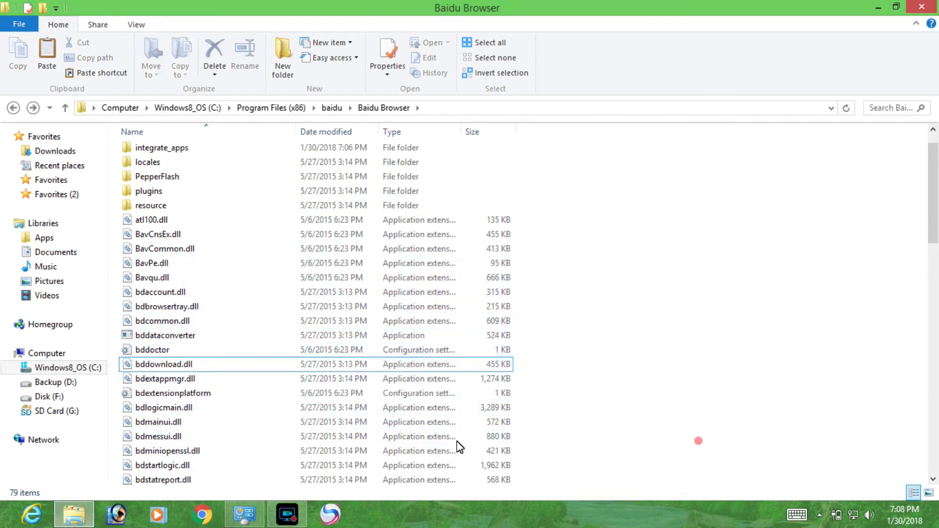
{"action": "scroll", "coordinate": [171, 458], "scroll_direction": "down", "scroll_amount": 1}
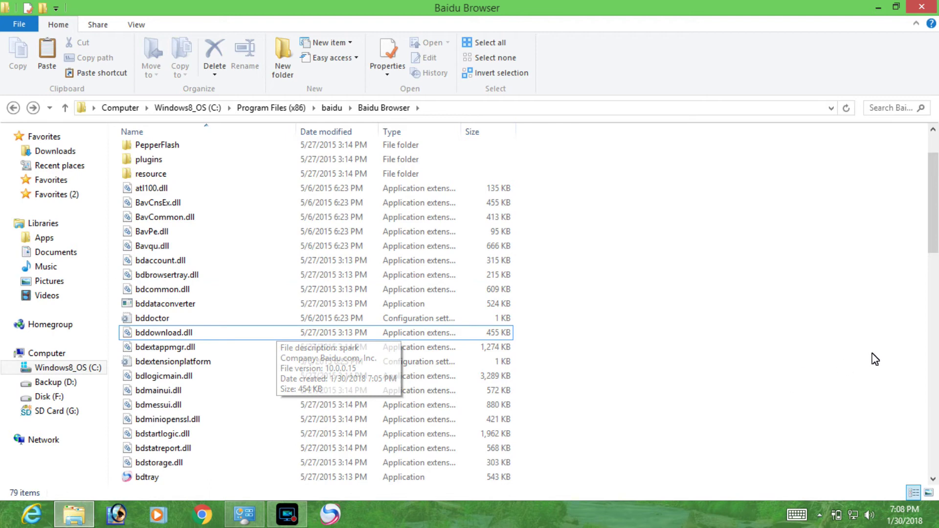
{"action": "left_click_drag", "start_coordinate": [933, 235], "coordinate": [934, 269]}
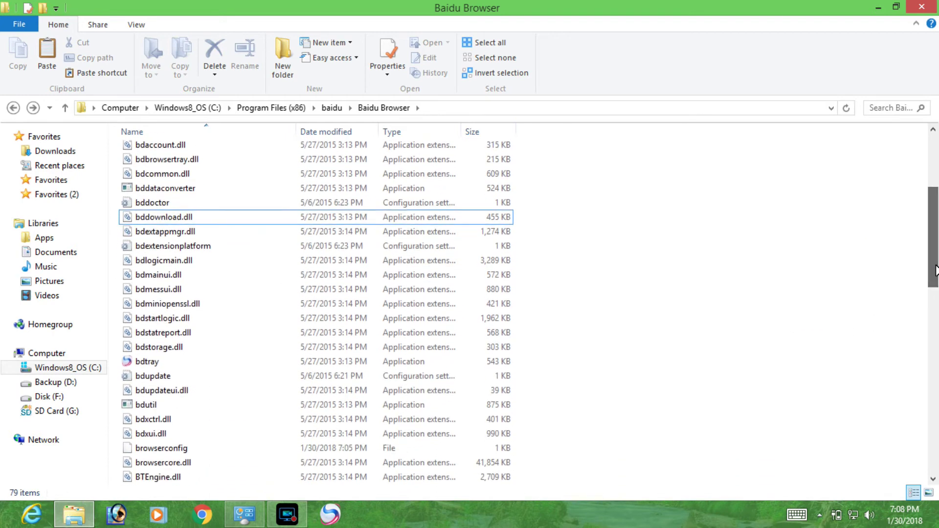
{"action": "left_click", "coordinate": [192, 376]}
{"action": "left_click", "coordinate": [197, 392], "text": "ctrl"}
{"action": "right_click", "coordinate": [166, 395]}
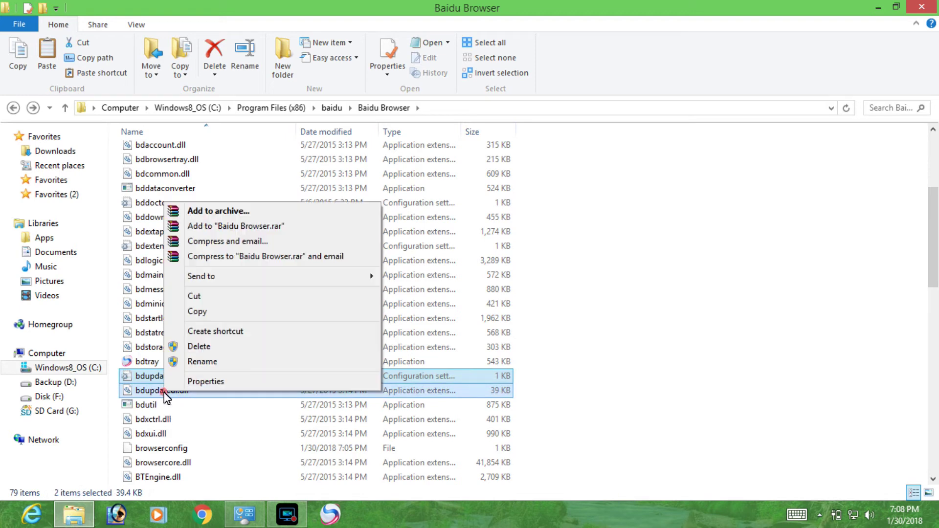
{"action": "left_click", "coordinate": [189, 347]}
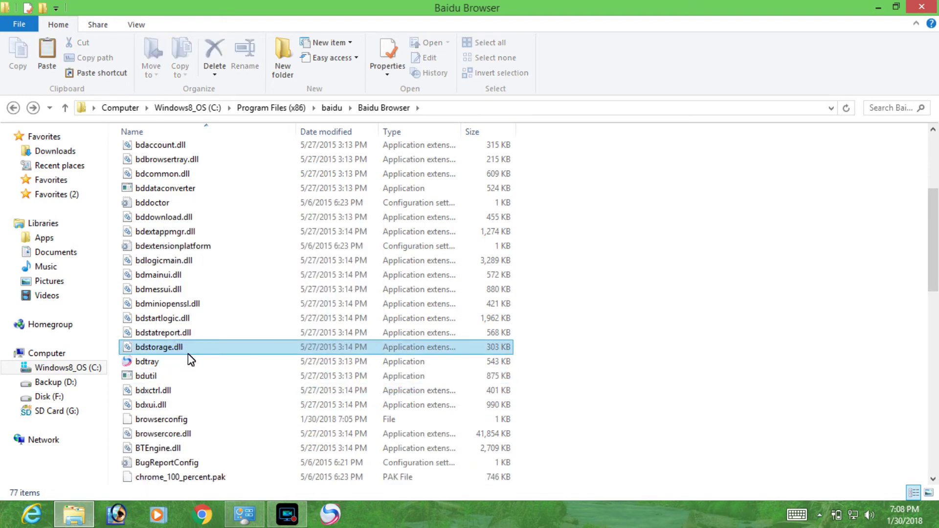
Delete the SparkUpdate file, then close the Baidu Browser folder window.
{"action": "left_click_drag", "start_coordinate": [934, 269], "coordinate": [935, 445]}
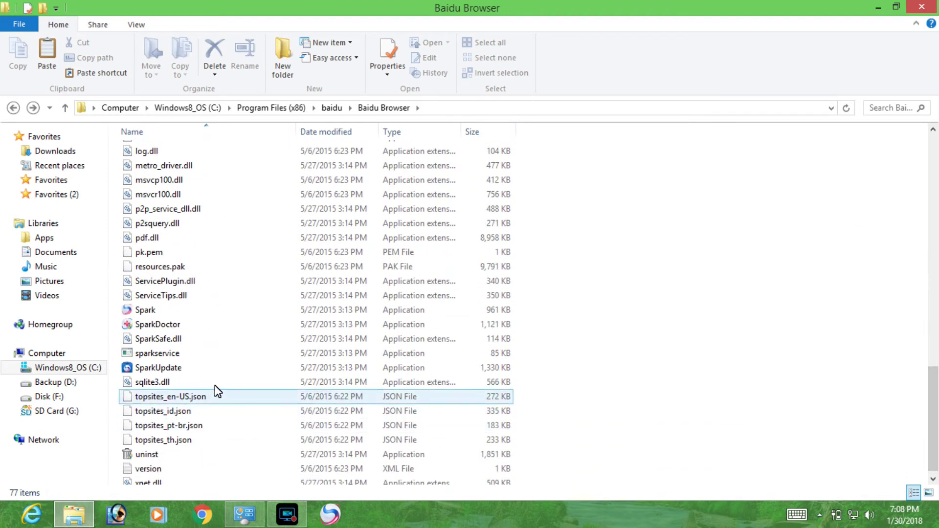
{"action": "right_click", "coordinate": [209, 368]}
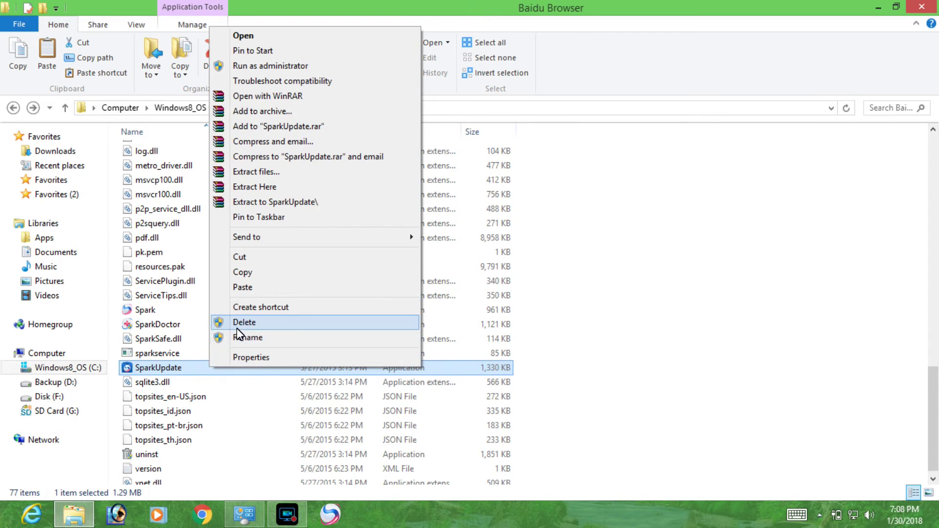
{"action": "left_click", "coordinate": [236, 325]}
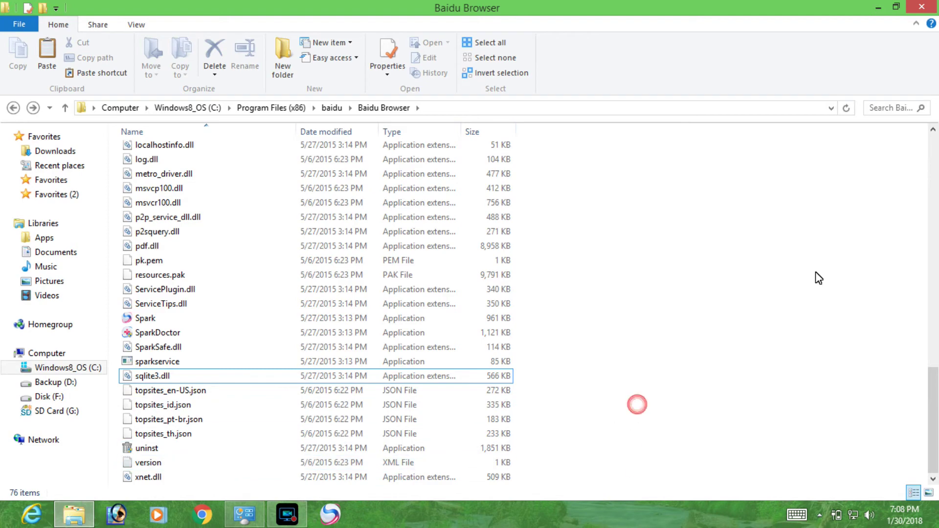
{"action": "left_click", "coordinate": [921, 7]}
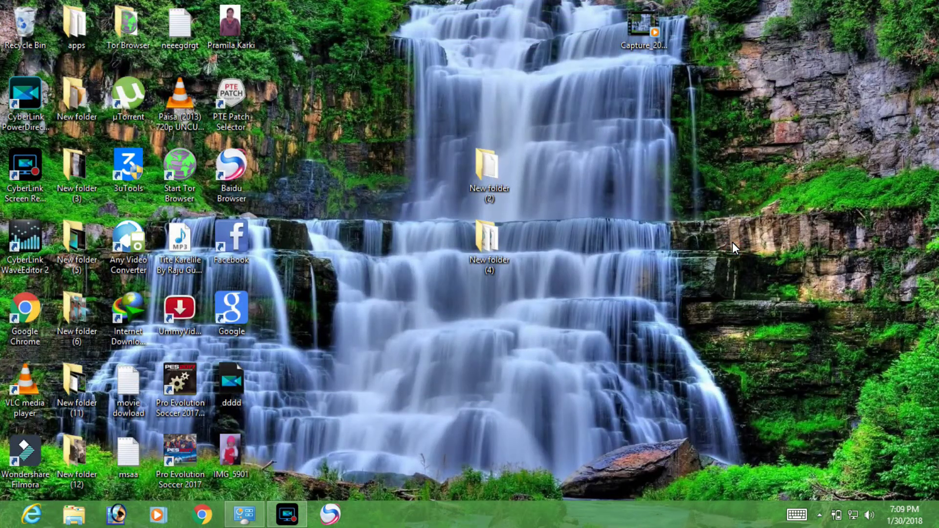
Relaunch Spark from the taskbar and open YouTube via the hao123 Hot Sites shortcut.
{"action": "left_click", "coordinate": [326, 522]}
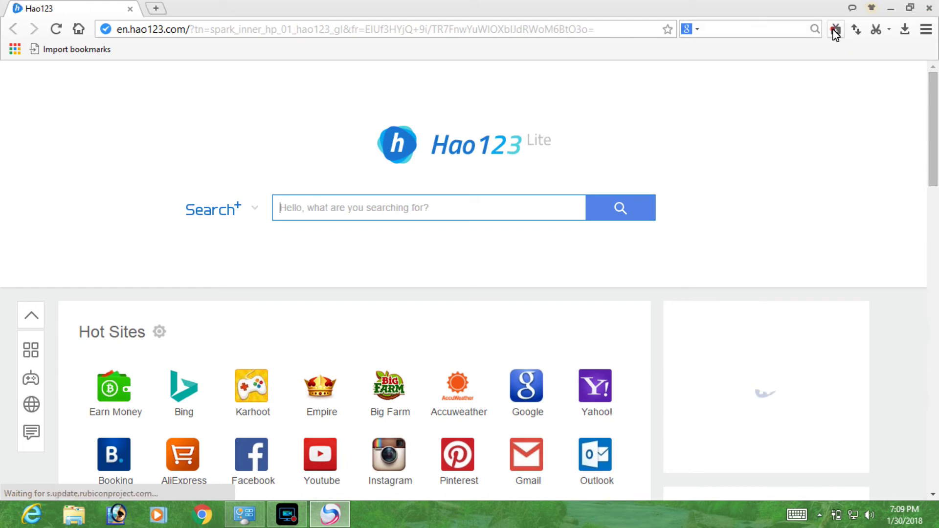
{"action": "left_click", "coordinate": [478, 31]}
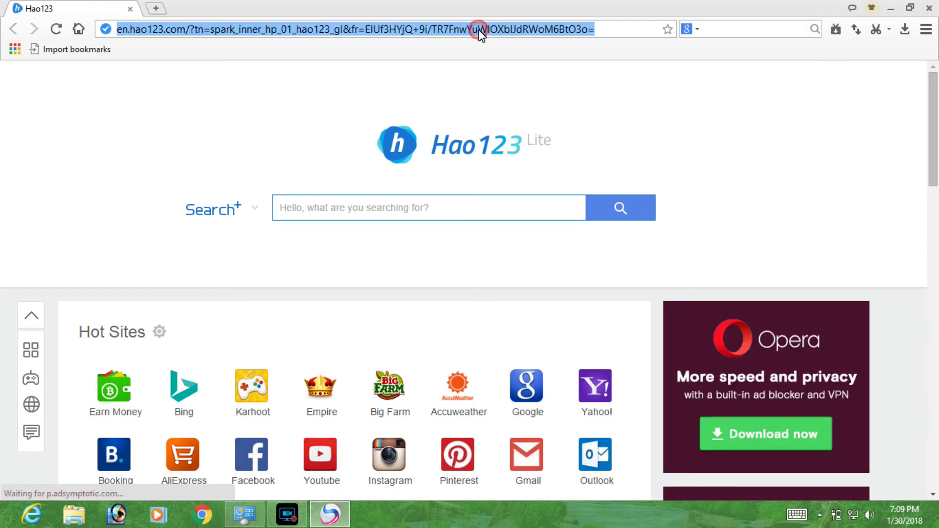
{"action": "type", "text": "y"}
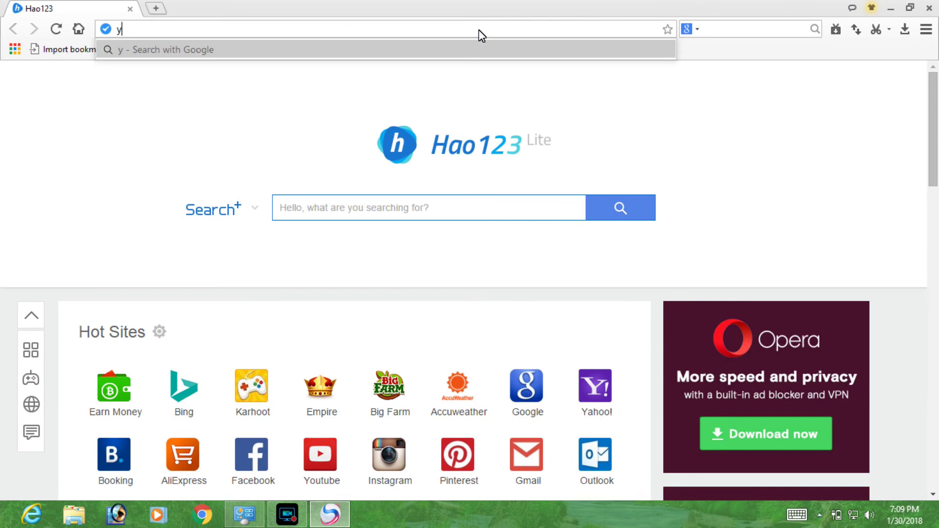
{"action": "left_click", "coordinate": [315, 456]}
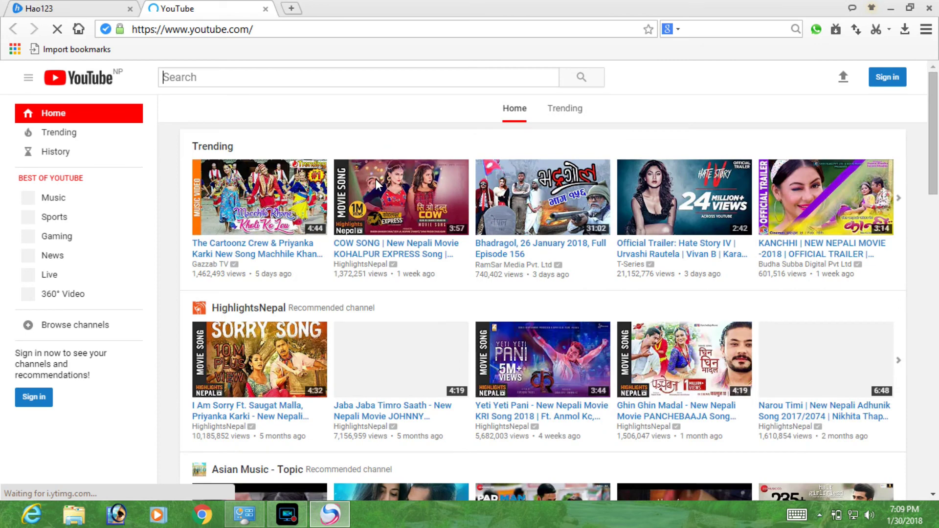
{"action": "scroll", "coordinate": [304, 350], "scroll_direction": "down", "scroll_amount": 2}
{"action": "scroll", "coordinate": [303, 345], "scroll_direction": "down", "scroll_amount": 1}
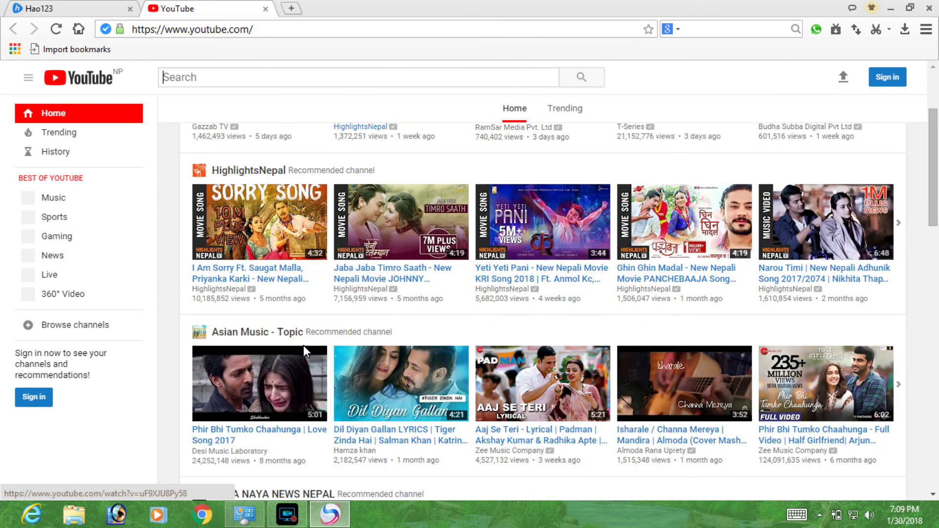
{"action": "scroll", "coordinate": [298, 388], "scroll_direction": "down", "scroll_amount": 4}
{"action": "scroll", "coordinate": [299, 344], "scroll_direction": "down", "scroll_amount": 2}
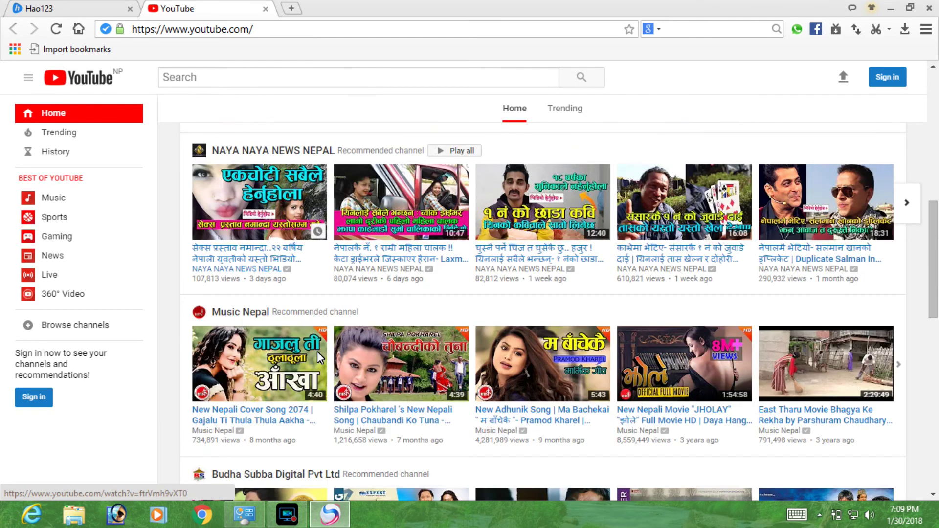
{"action": "scroll", "coordinate": [343, 369], "scroll_direction": "down", "scroll_amount": 2}
{"action": "scroll", "coordinate": [368, 388], "scroll_direction": "down", "scroll_amount": 3}
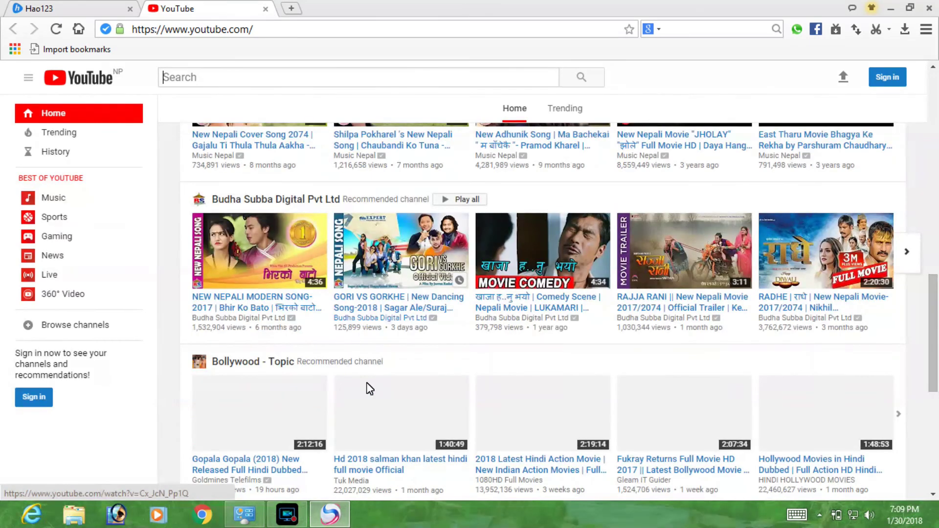
{"action": "scroll", "coordinate": [367, 395], "scroll_direction": "down", "scroll_amount": 4}
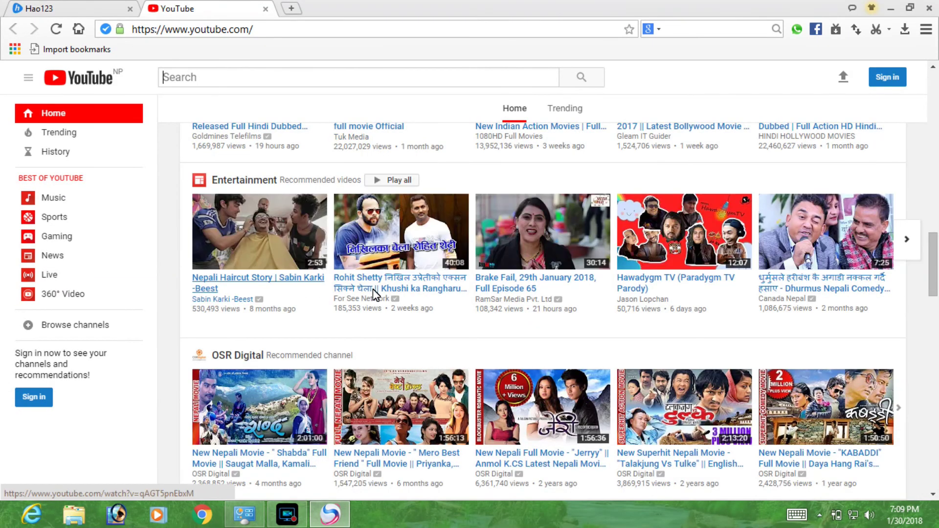
{"action": "scroll", "coordinate": [429, 307], "scroll_direction": "down", "scroll_amount": 3}
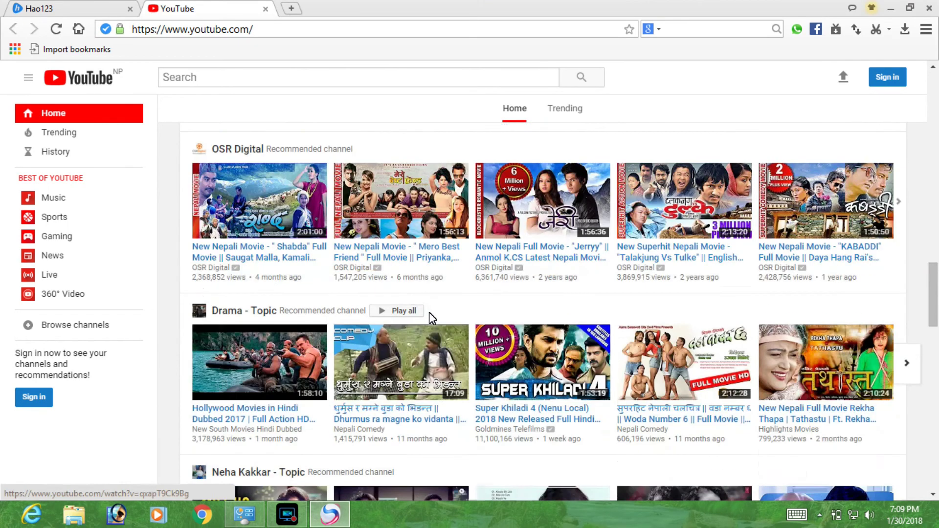
{"action": "scroll", "coordinate": [430, 313], "scroll_direction": "down", "scroll_amount": 7}
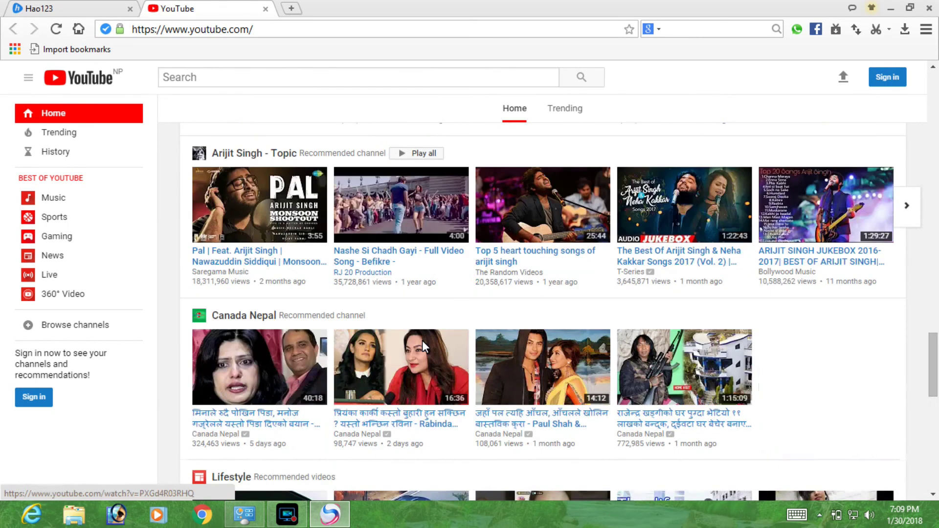
{"action": "scroll", "coordinate": [422, 340], "scroll_direction": "down", "scroll_amount": 1}
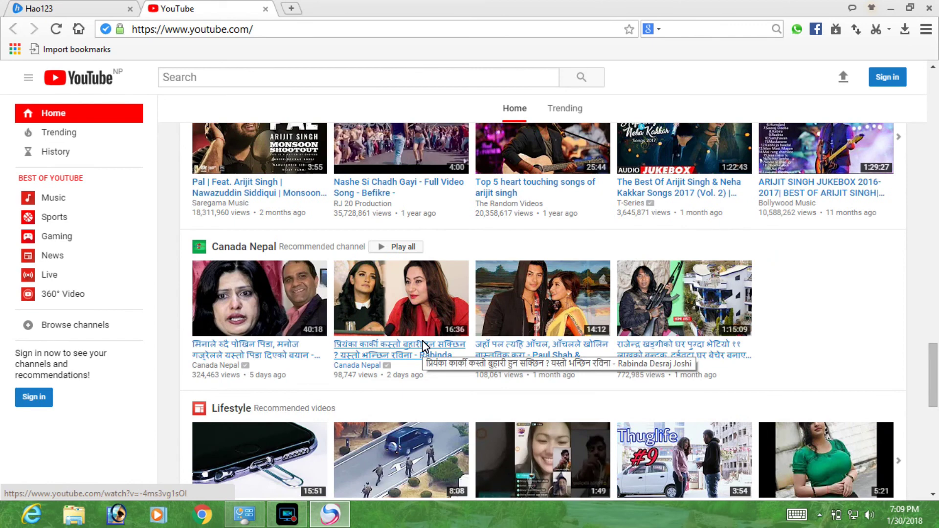
{"action": "scroll", "coordinate": [421, 341], "scroll_direction": "down", "scroll_amount": 3}
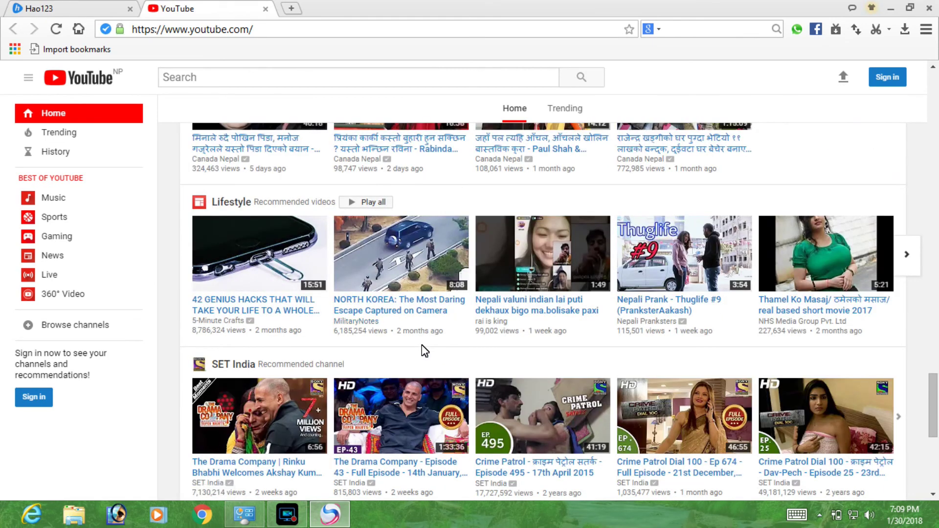
{"action": "scroll", "coordinate": [424, 352], "scroll_direction": "up", "scroll_amount": 2}
Open the first Canada Nepal video and download the 720P 'eToro - Crypto Currencies Overview' MP4.
{"action": "left_click", "coordinate": [271, 289]}
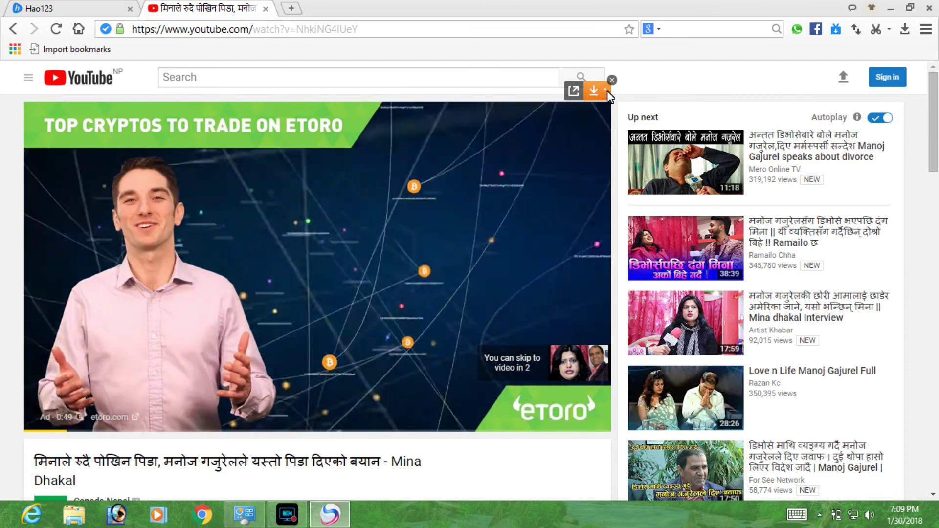
{"action": "left_click", "coordinate": [605, 90]}
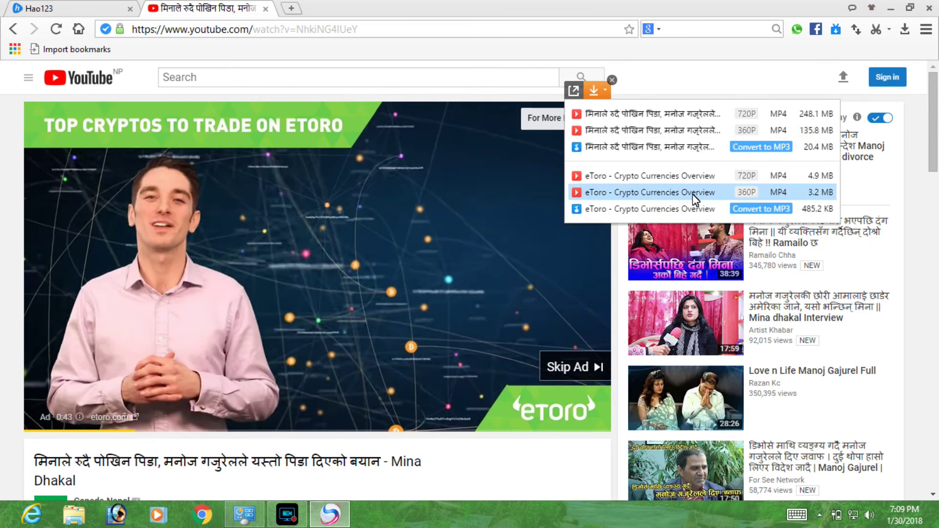
{"action": "left_click", "coordinate": [668, 177]}
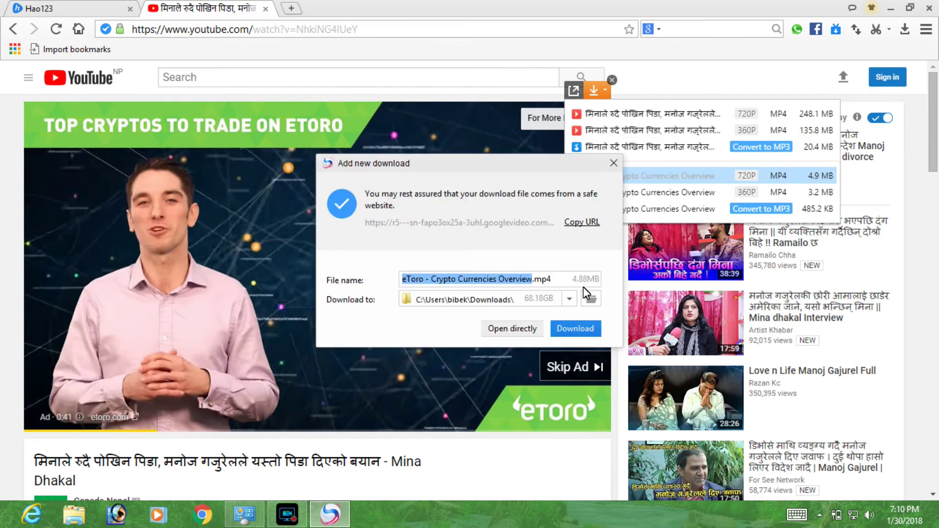
{"action": "left_click", "coordinate": [575, 328]}
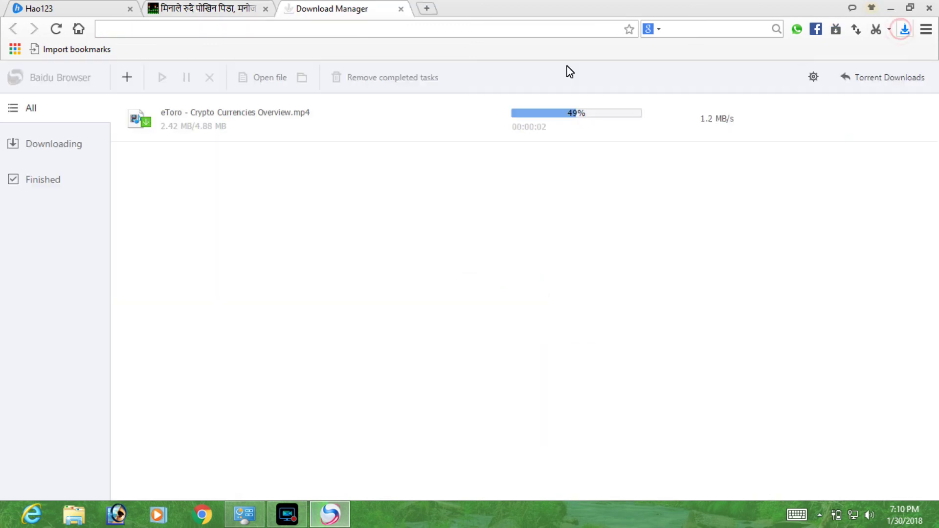